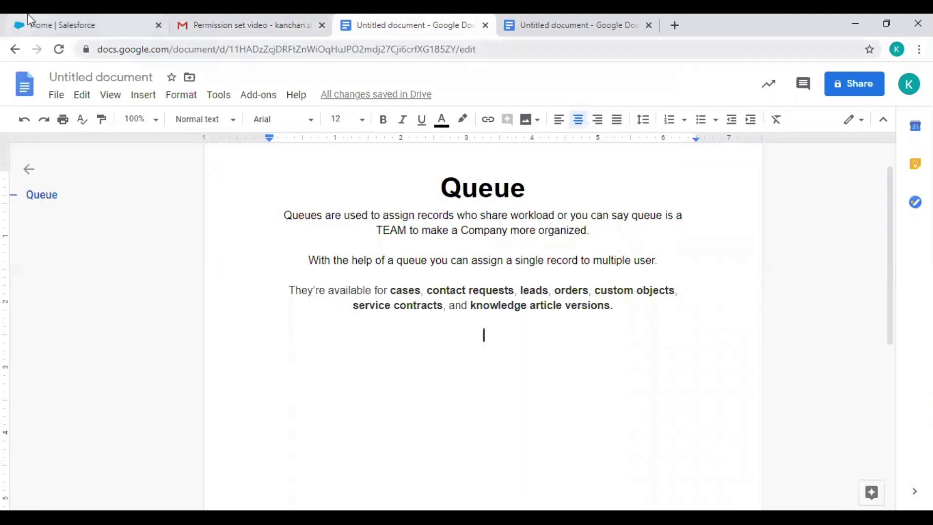
- Switch to the Salesforce home page and open Setup
left_click(53, 25)
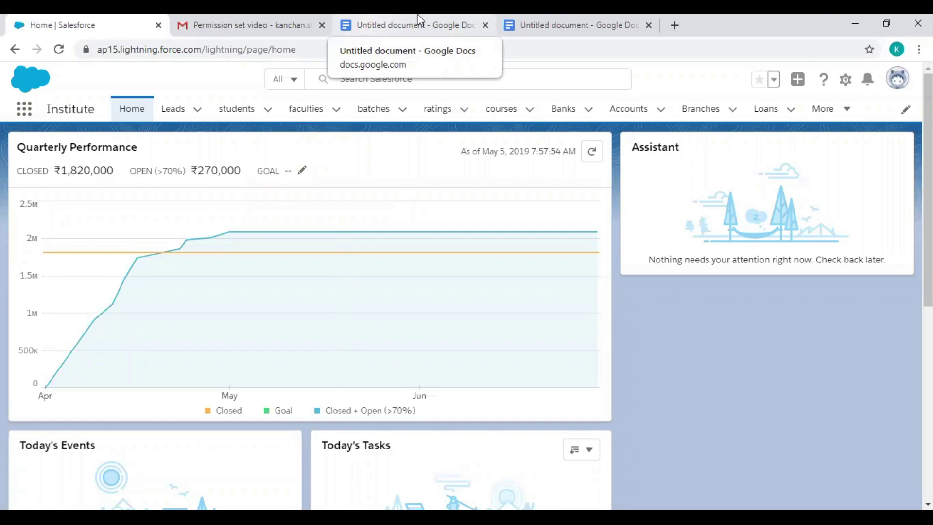
left_click(841, 89)
left_click(803, 128)
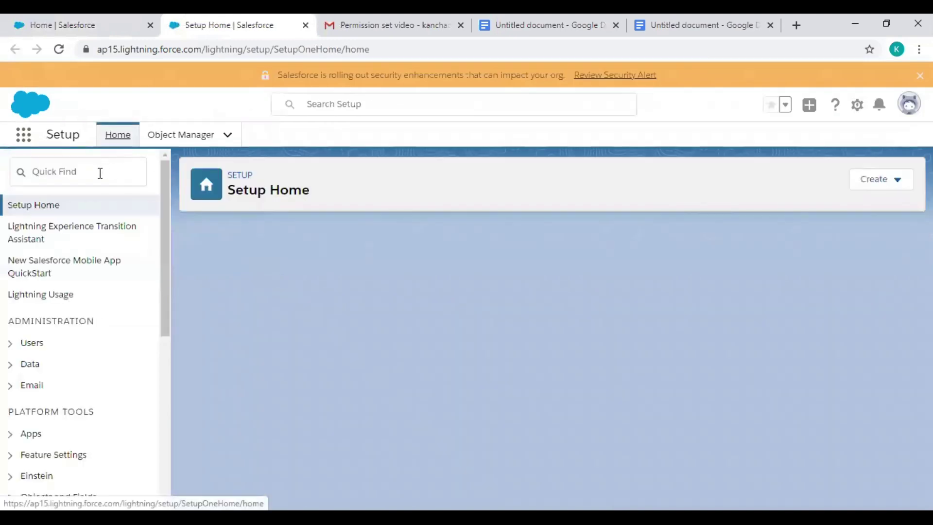
- Search Setup for "queue" and open the Queues page under Users
left_click(100, 173)
type("qu")
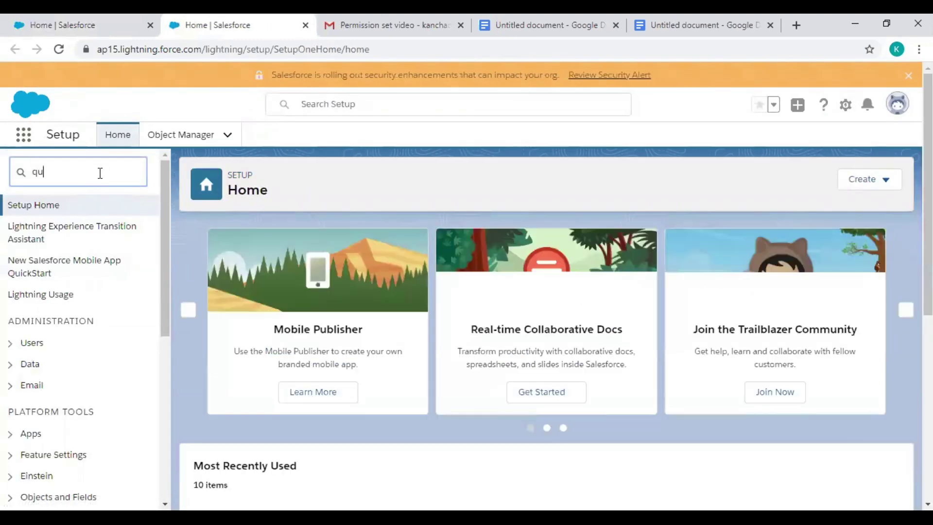
type("ey")
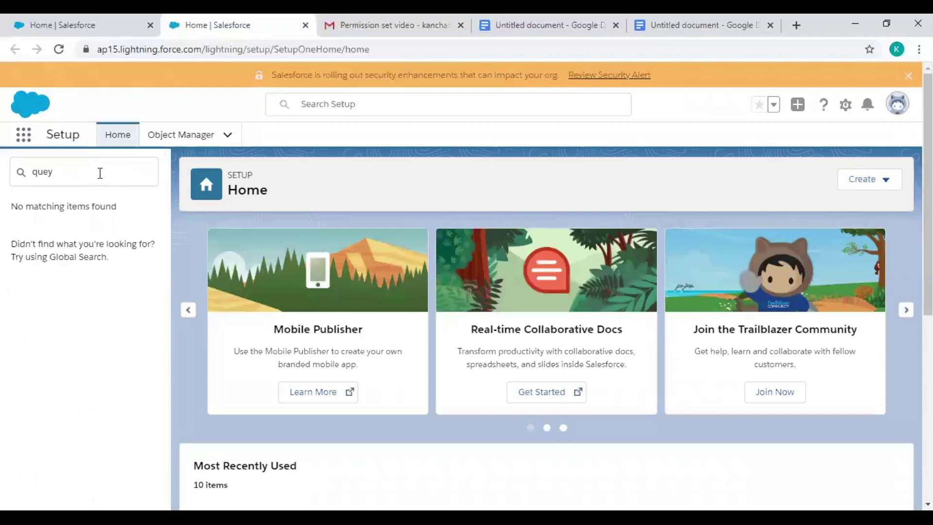
left_click(85, 177)
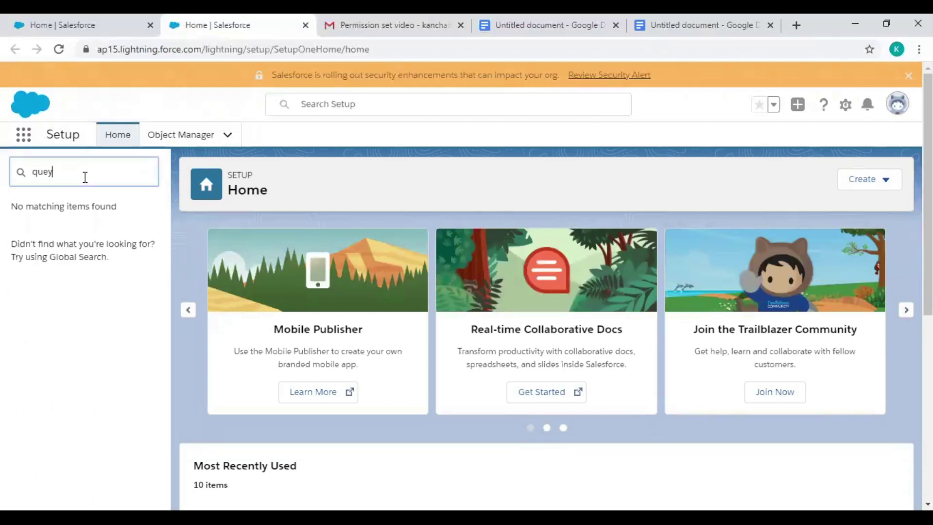
type("ue")
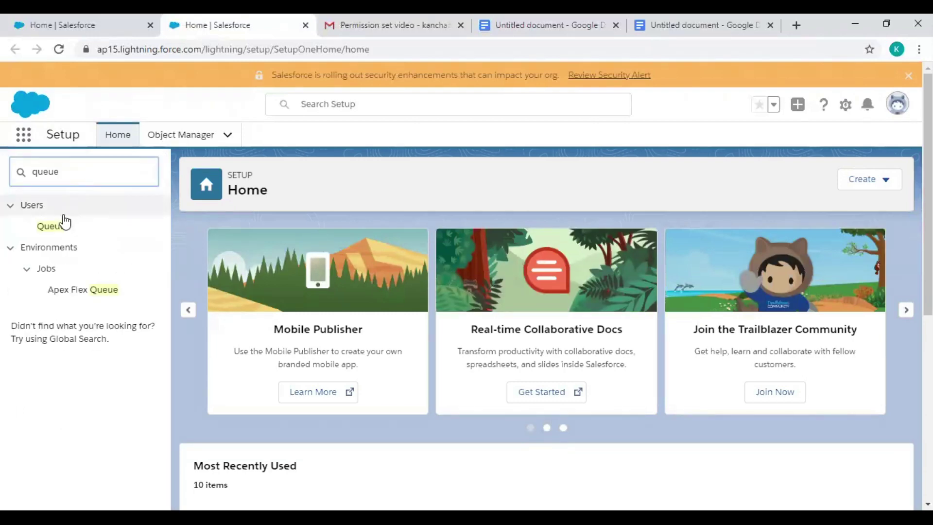
left_click(63, 227)
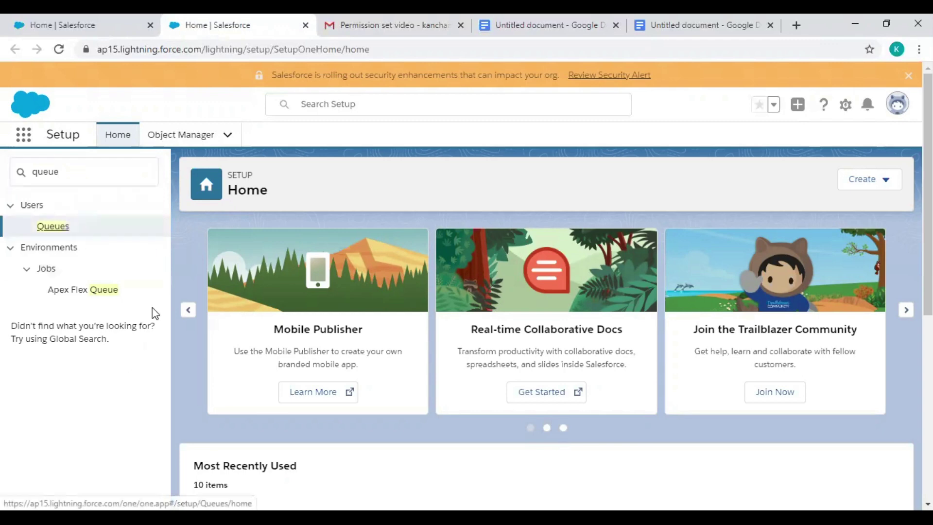
left_click(57, 229)
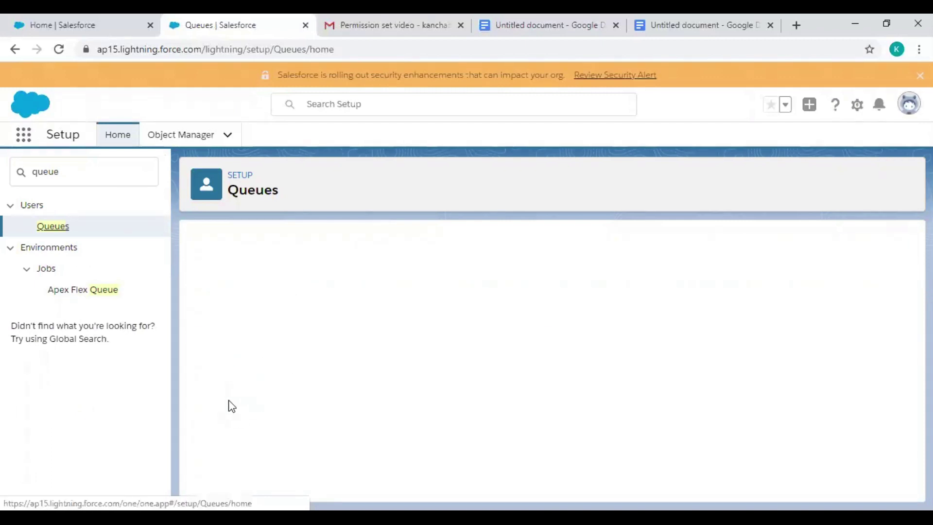
- Start a new queue with the label "Lead Queue" and the queue name "Lead_Queue"
left_click(552, 341)
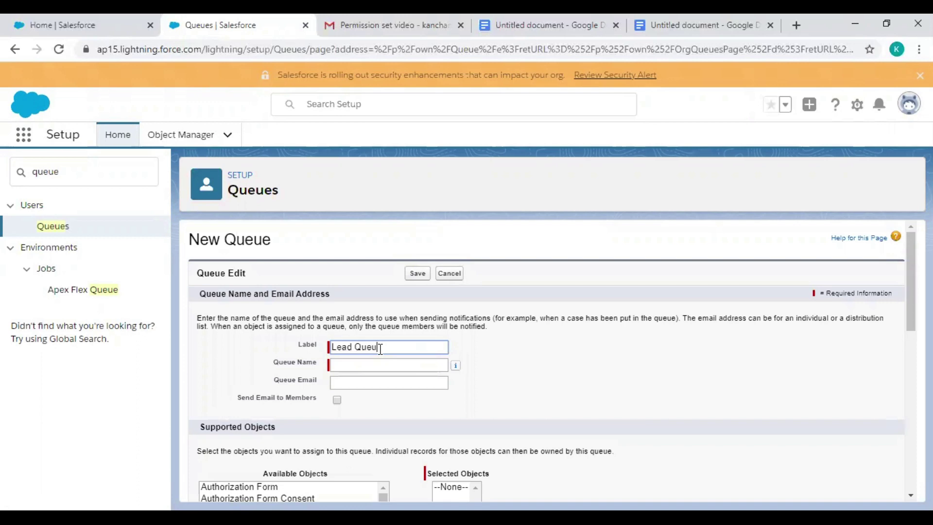
left_click(362, 369)
left_click(362, 381)
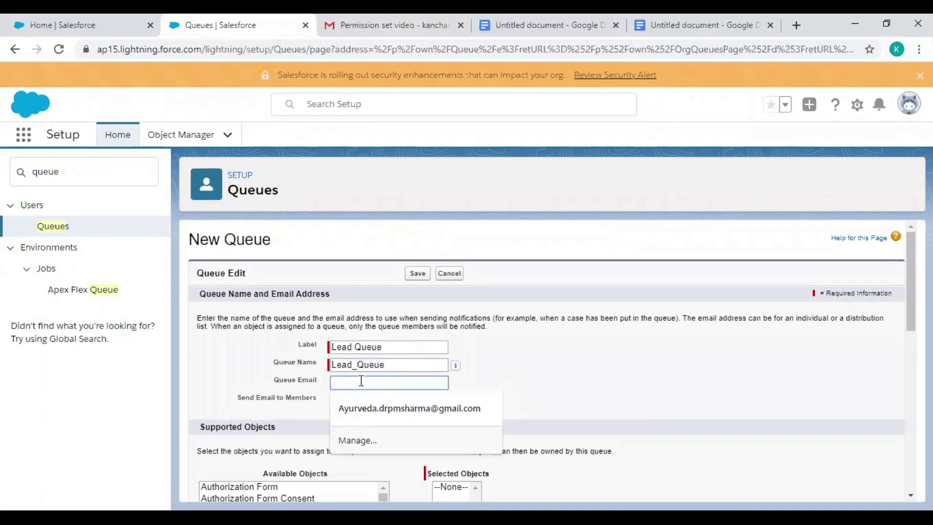
left_click(575, 372)
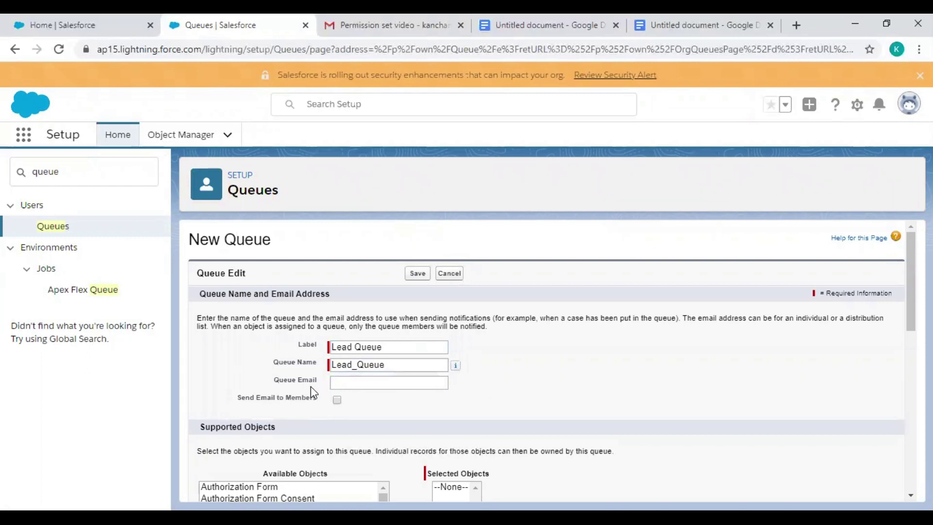
left_click(353, 382)
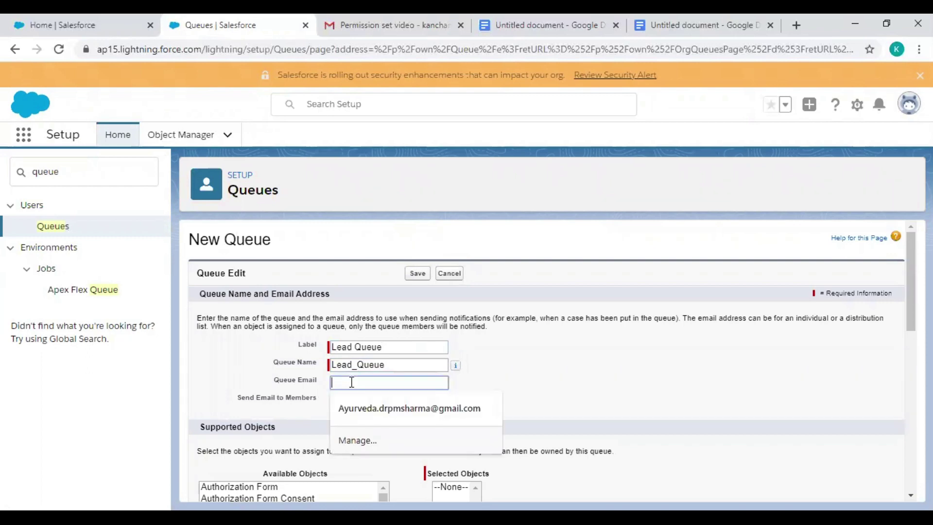
left_click(604, 400)
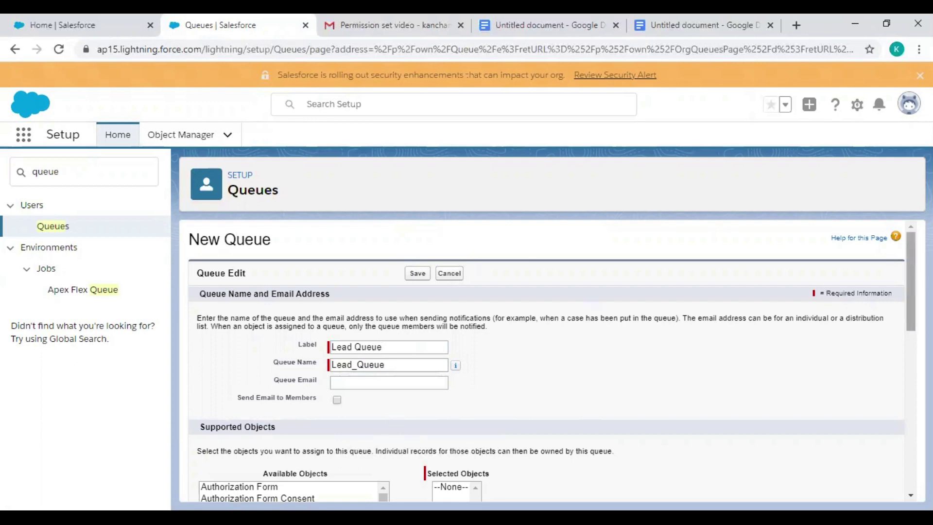
scroll(906, 280, "down", 2)
left_click_drag(911, 297, 910, 296)
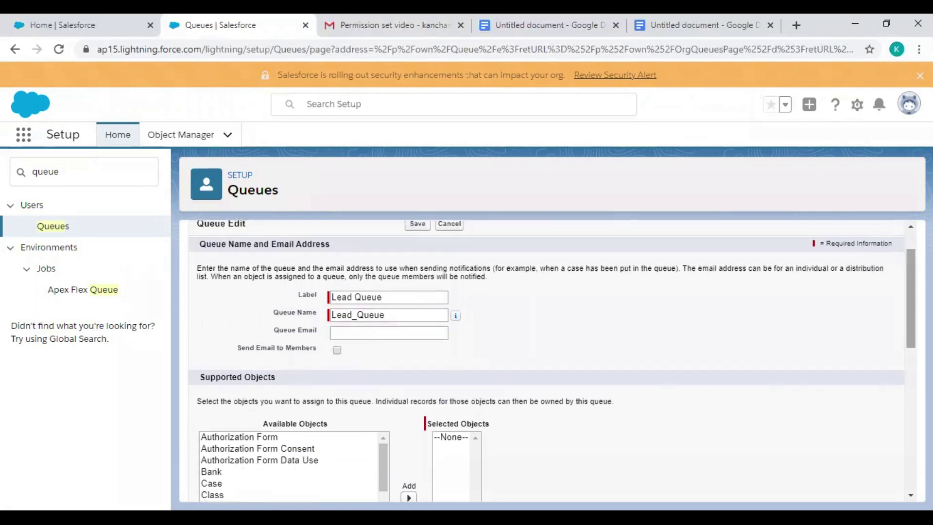
left_click(391, 336)
left_click(798, 341)
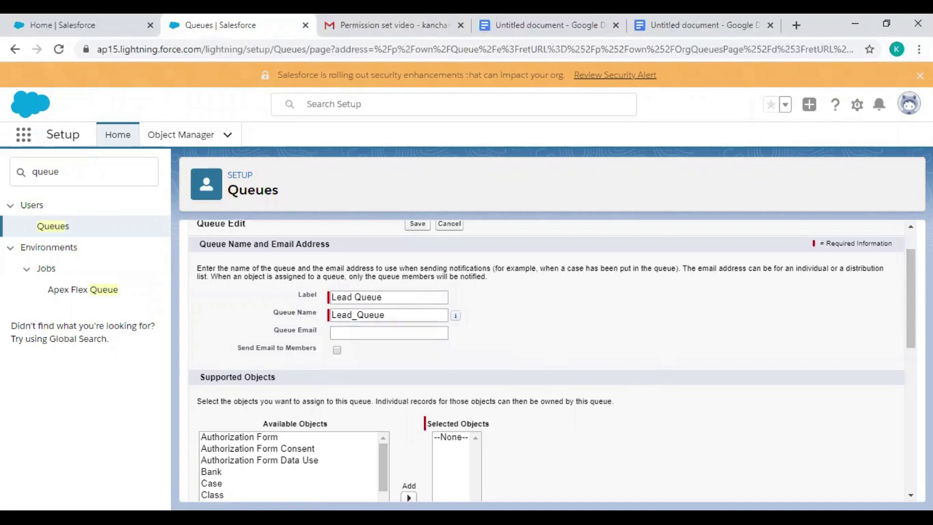
- Add the Lead object to the queue's selected supported objects
scroll(509, 318, "down", 1)
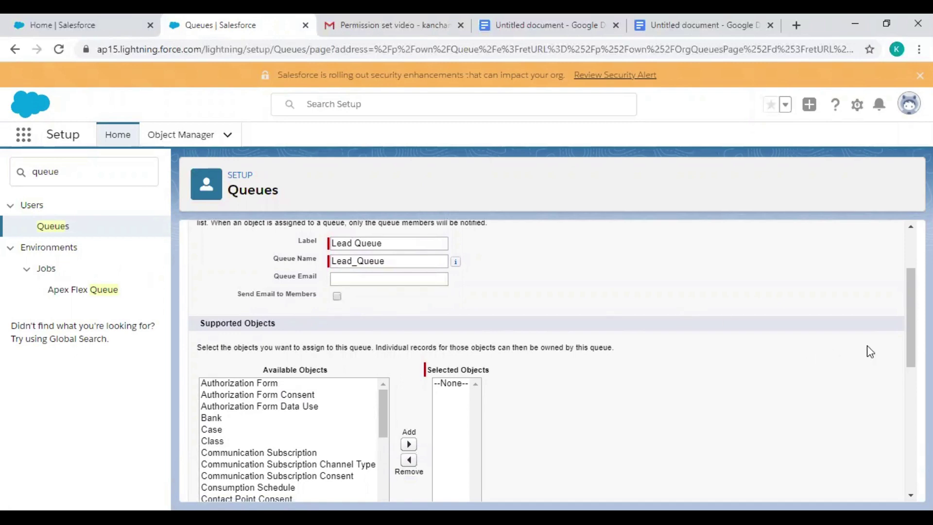
scroll(903, 328, "down", 2)
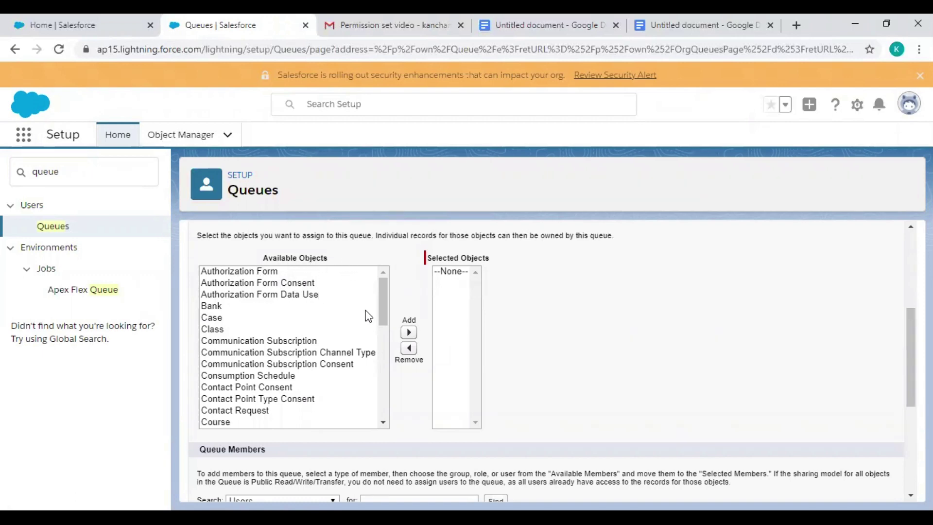
left_click_drag(384, 301, 385, 355)
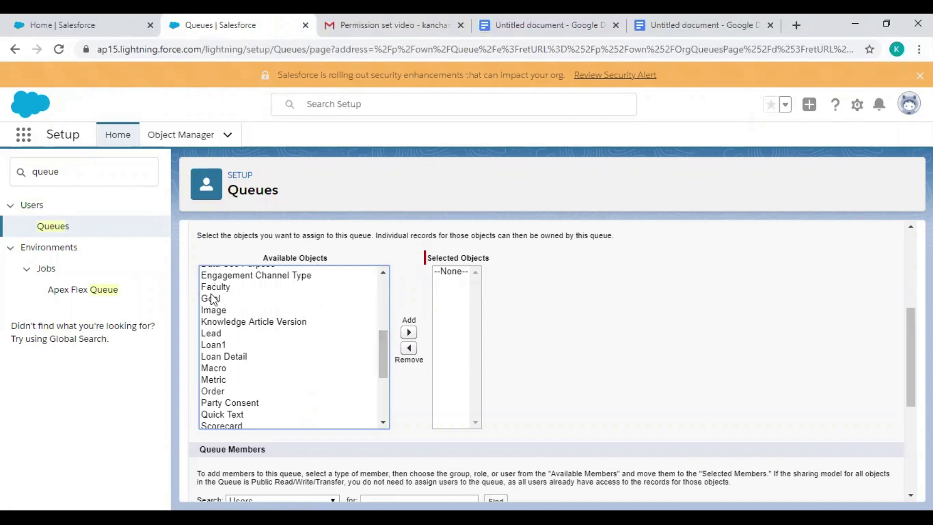
left_click(223, 333)
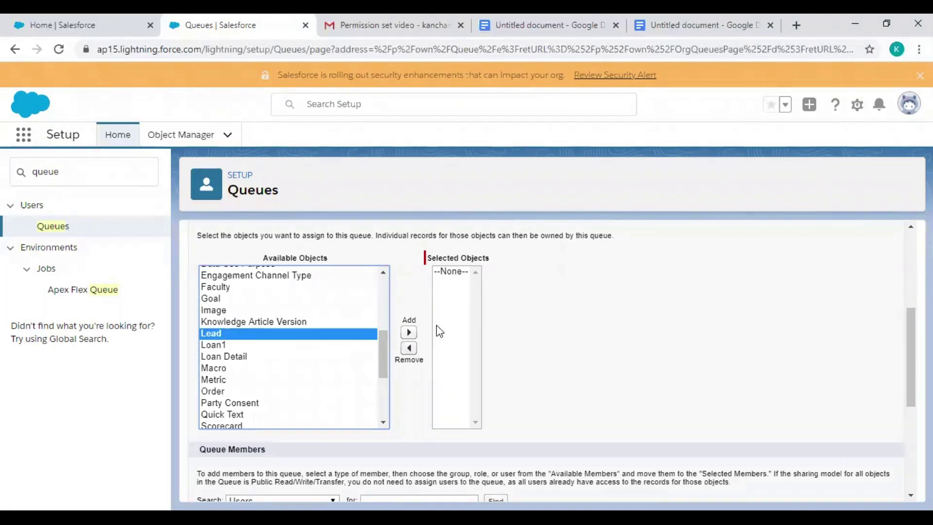
left_click(408, 332)
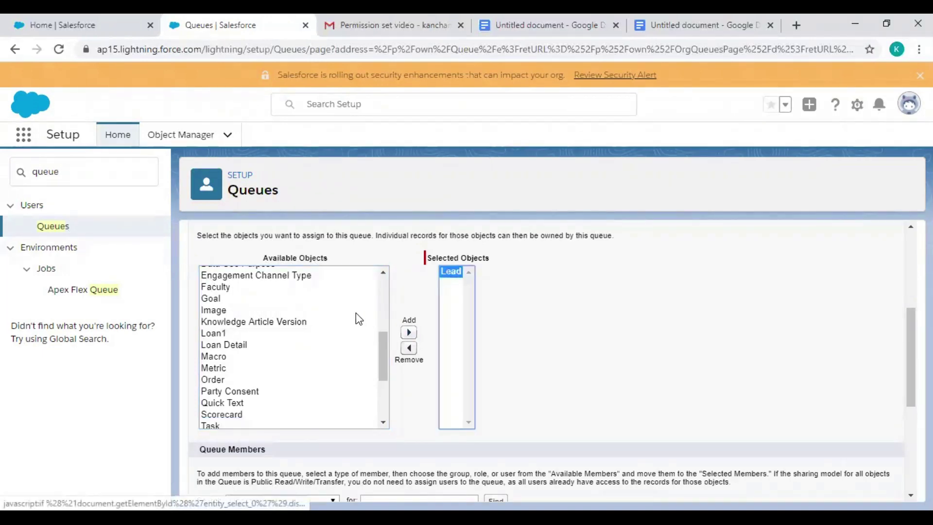
left_click(265, 321)
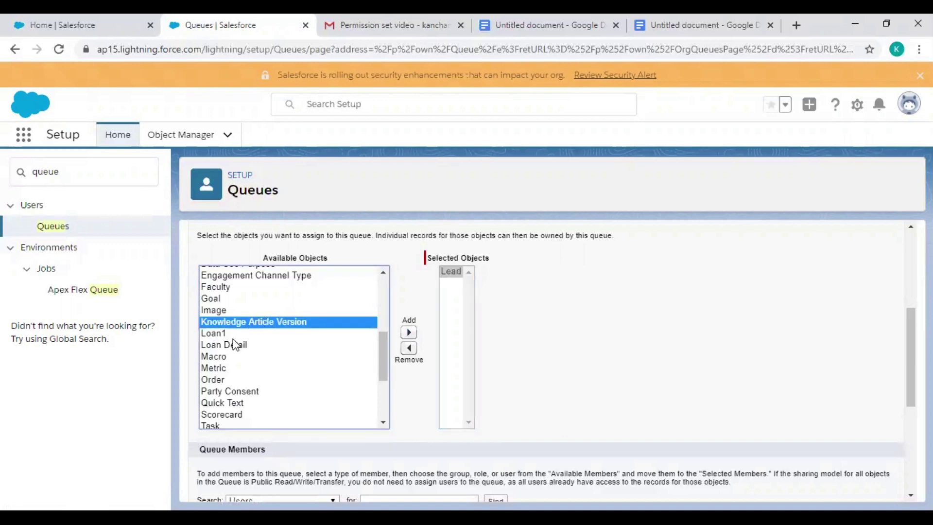
left_click(277, 333)
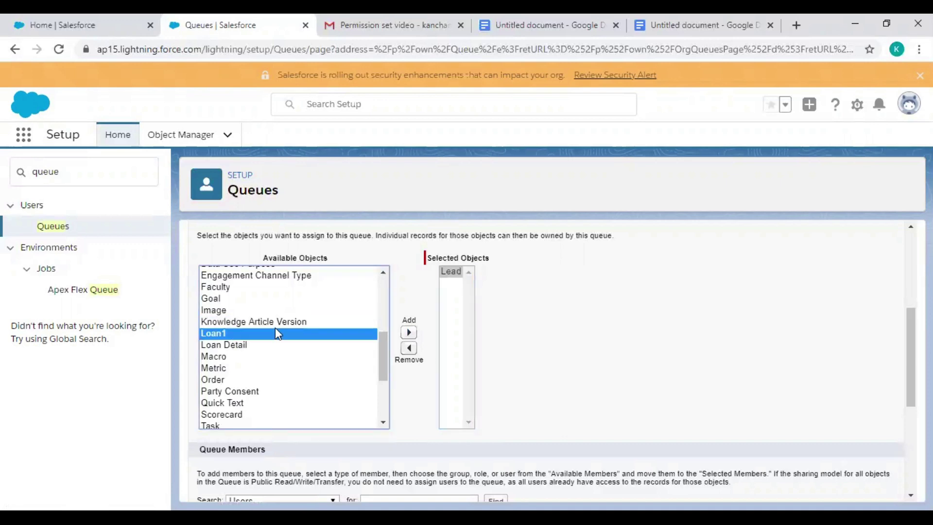
left_click(342, 309)
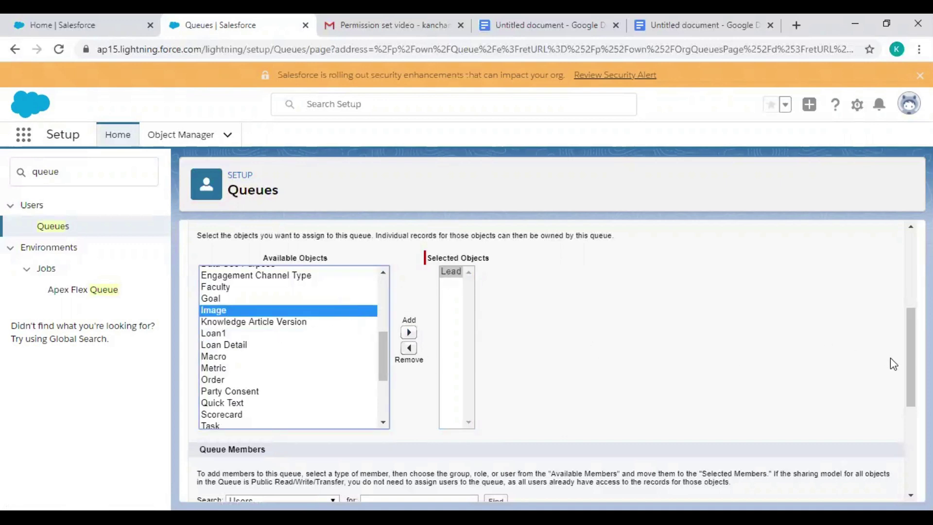
- Add the two personal user accounts, other than Integration User and Security User, to the selected queue members
scroll(911, 357, "down", 5)
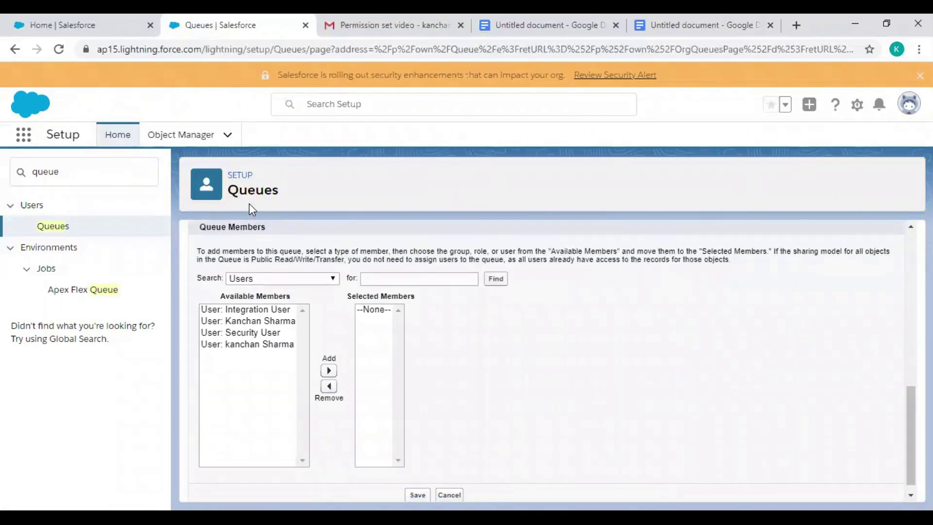
left_click(318, 279)
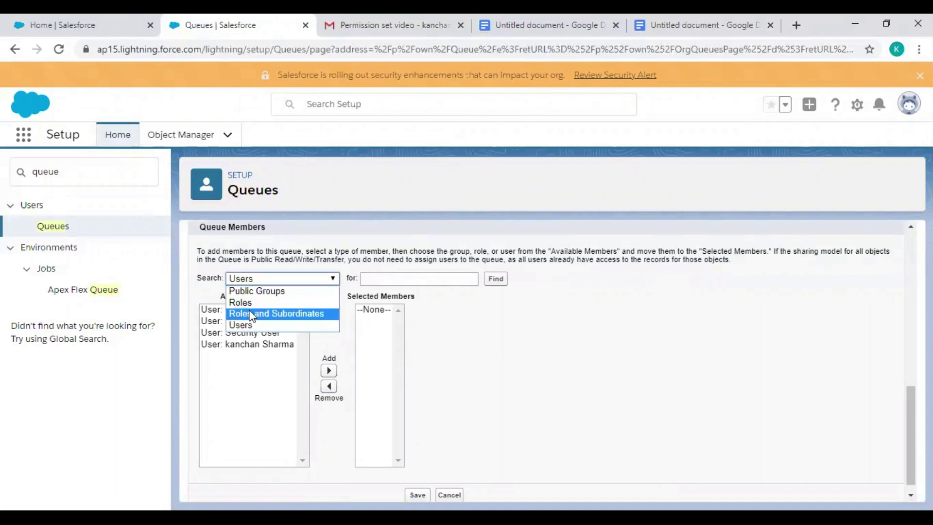
left_click(256, 367)
left_click(260, 344)
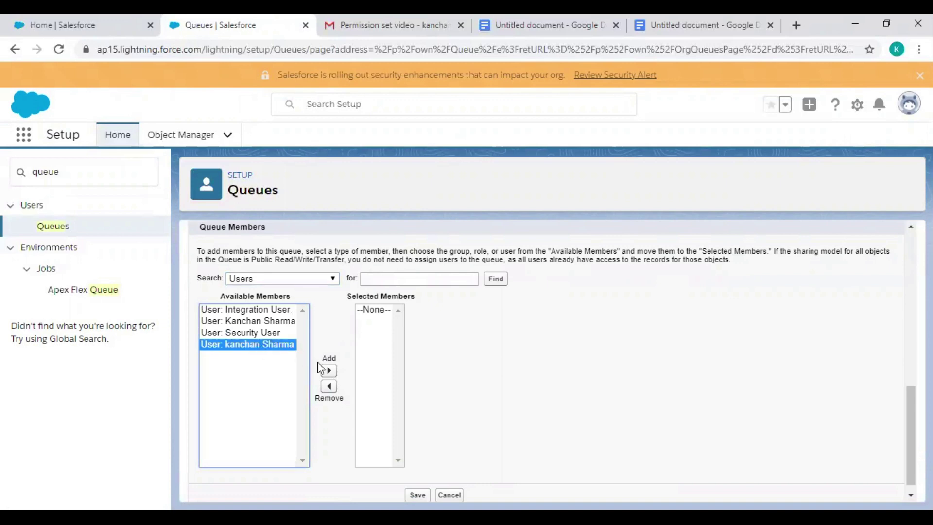
left_click(329, 371)
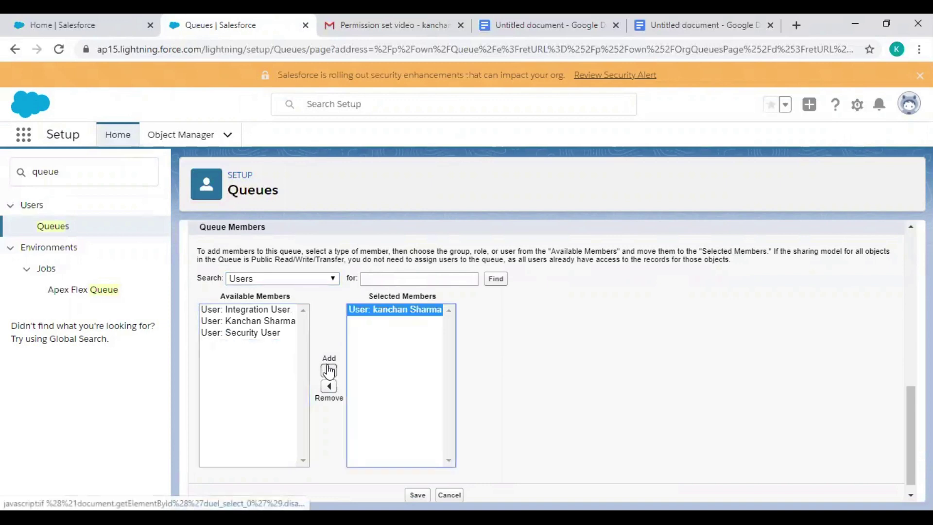
left_click(267, 323)
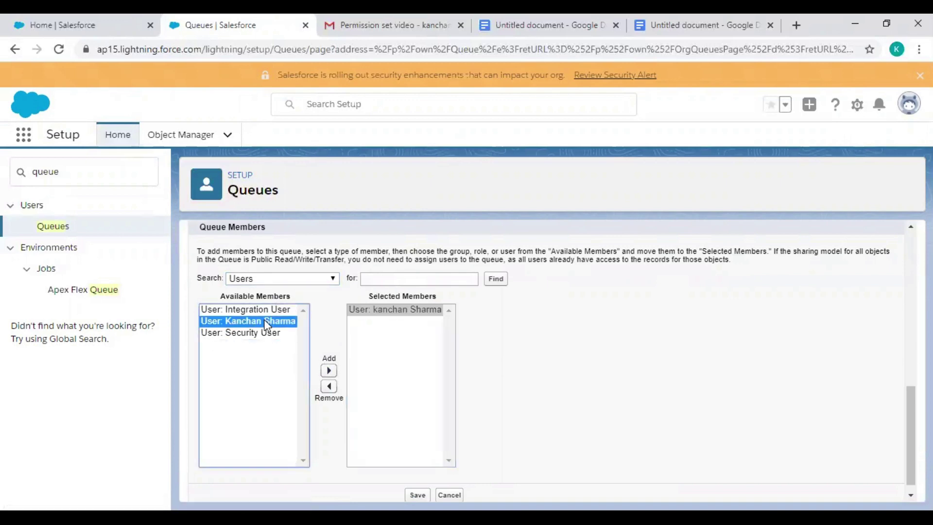
left_click(329, 371)
- List the available members by Roles and add the Channel Sales Team role to the selected queue members
left_click(292, 278)
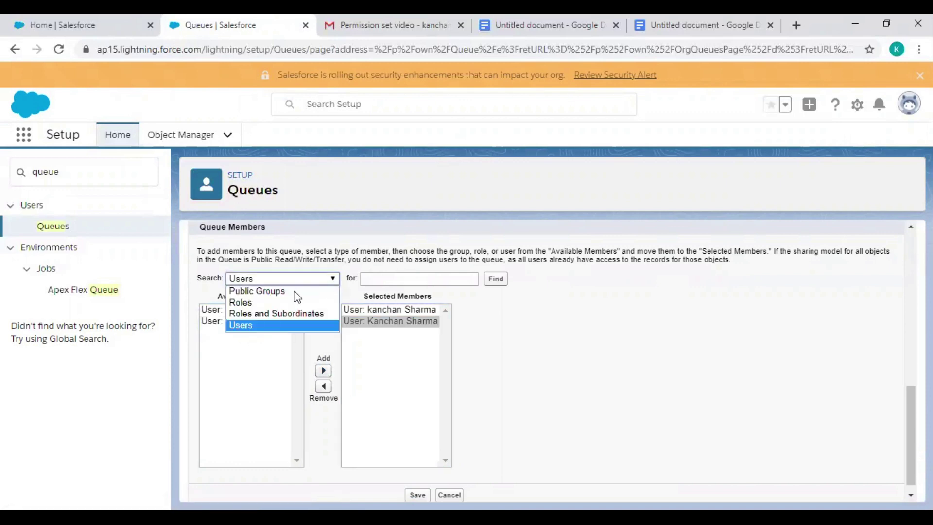
left_click(261, 302)
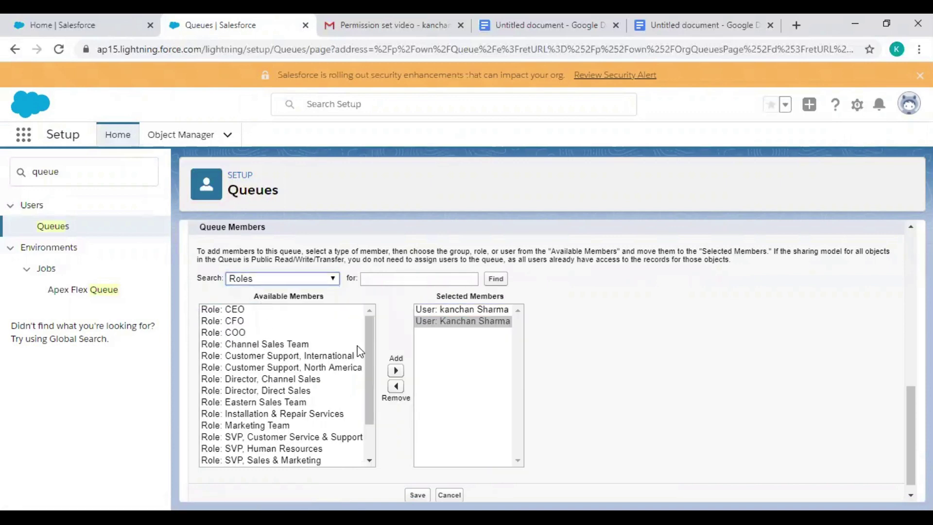
left_click(371, 352)
left_click_drag(371, 351, 368, 407)
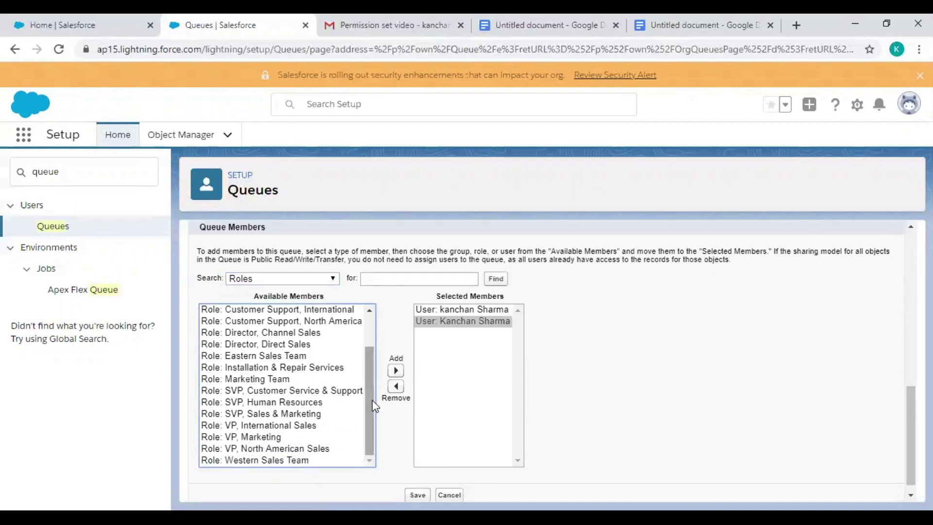
left_click_drag(371, 399, 378, 363)
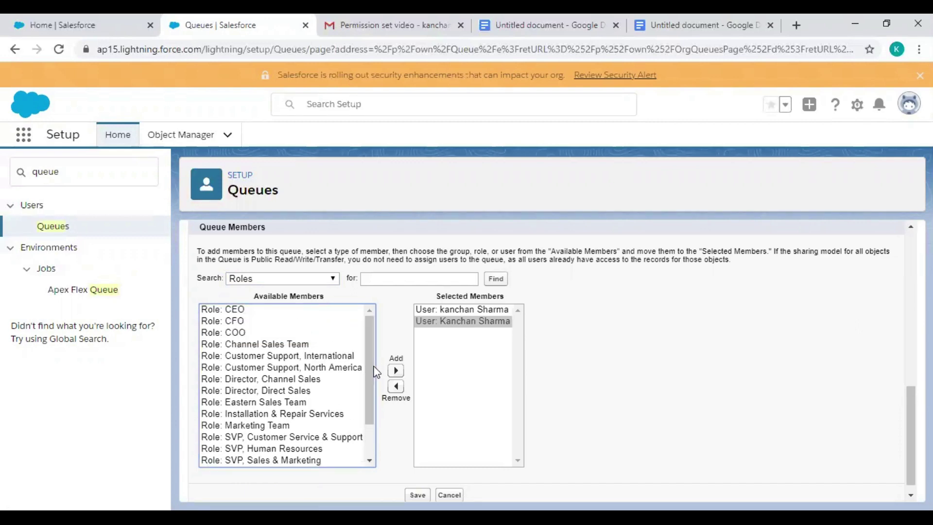
left_click(280, 345)
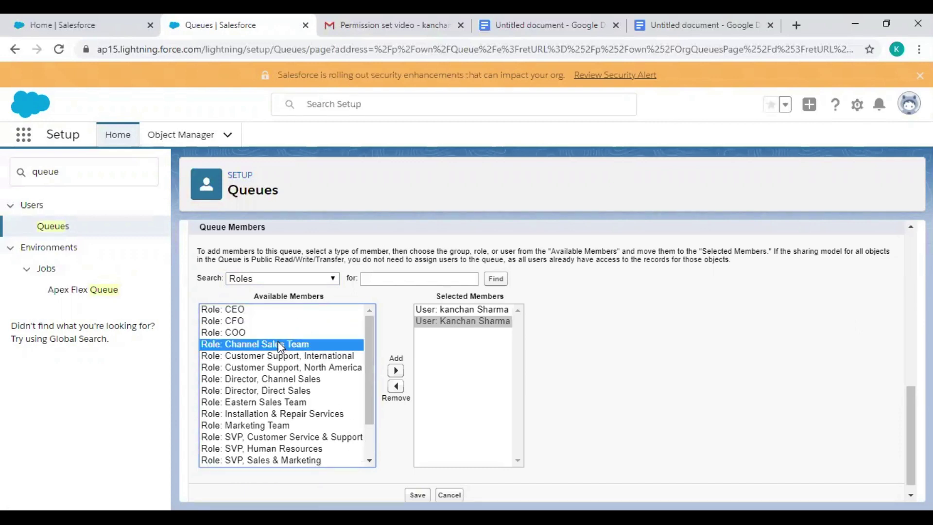
left_click(395, 371)
left_click_drag(910, 403, 911, 422)
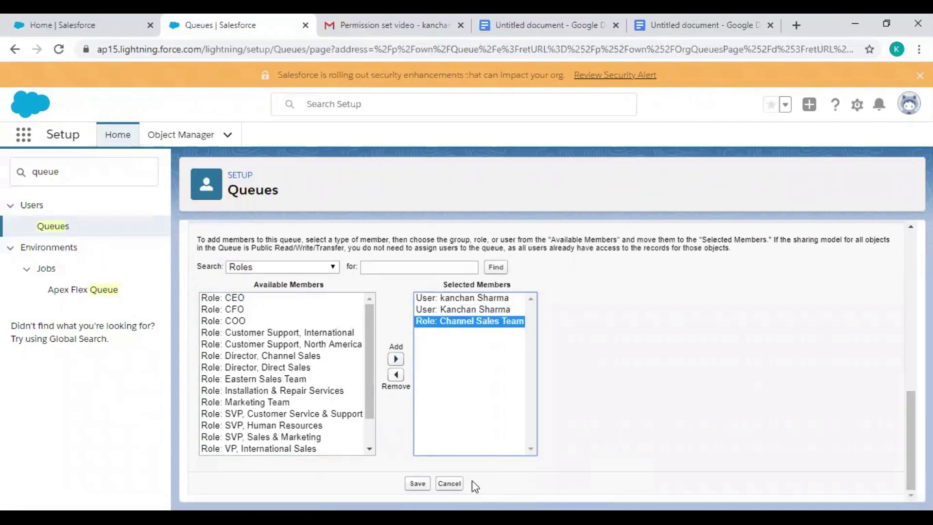
left_click(695, 440)
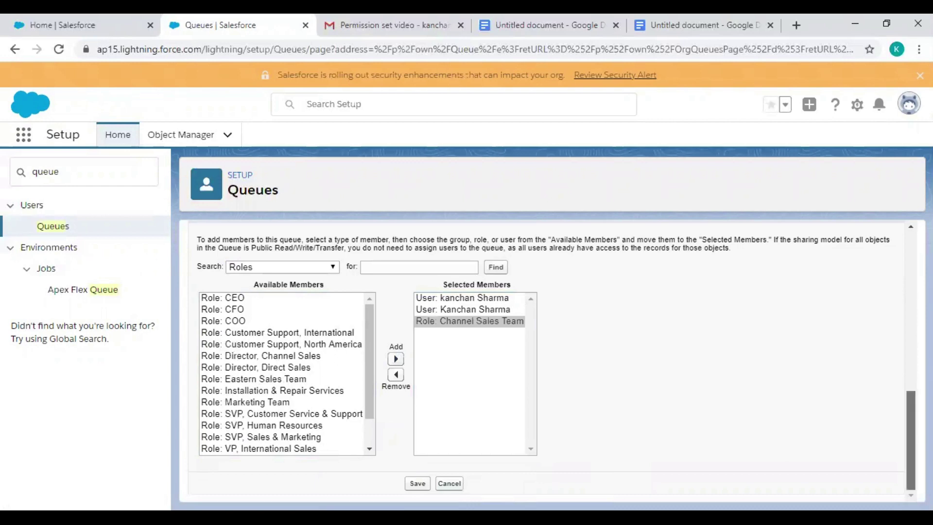
- Save the new lead queue with its supported object and selected members
left_click_drag(911, 440, 911, 281)
left_click(424, 277)
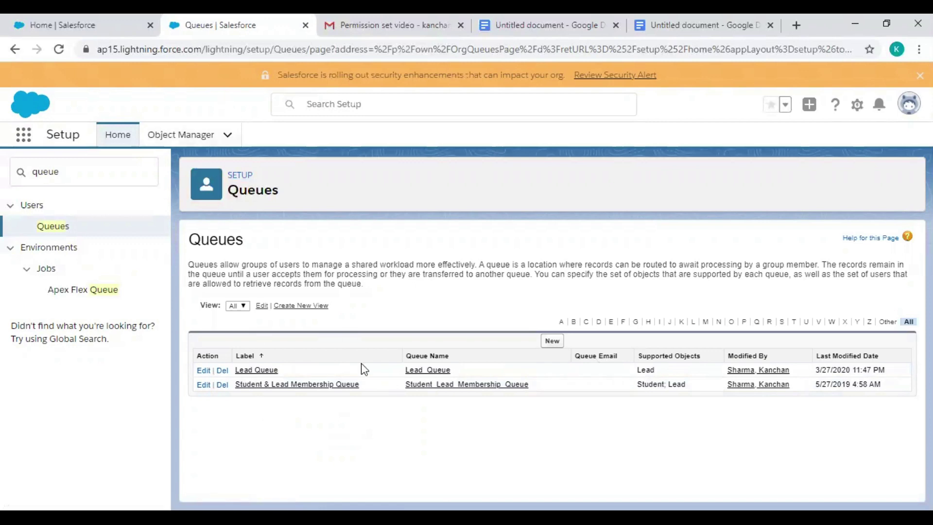
- Return to the Institute app and find "lead" among its apps and items to open the Leads list
left_click(75, 22)
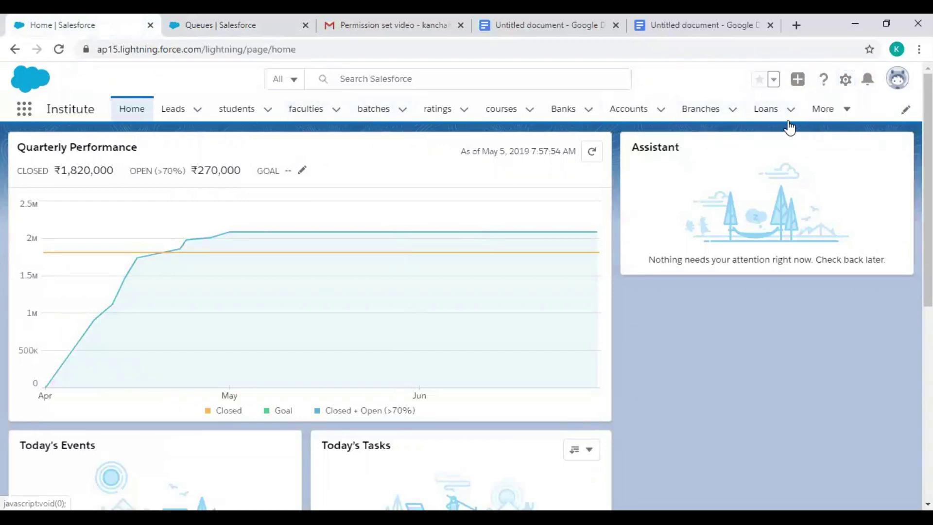
left_click(847, 122)
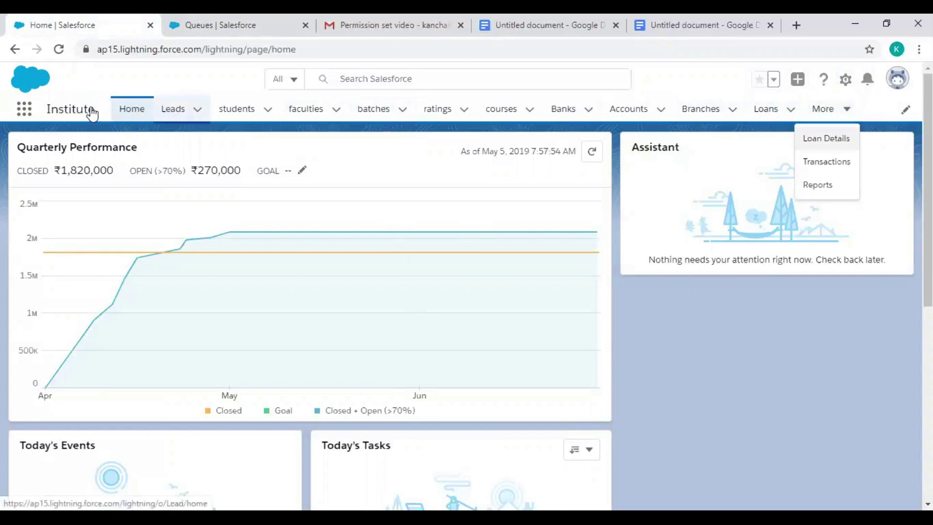
left_click(30, 113)
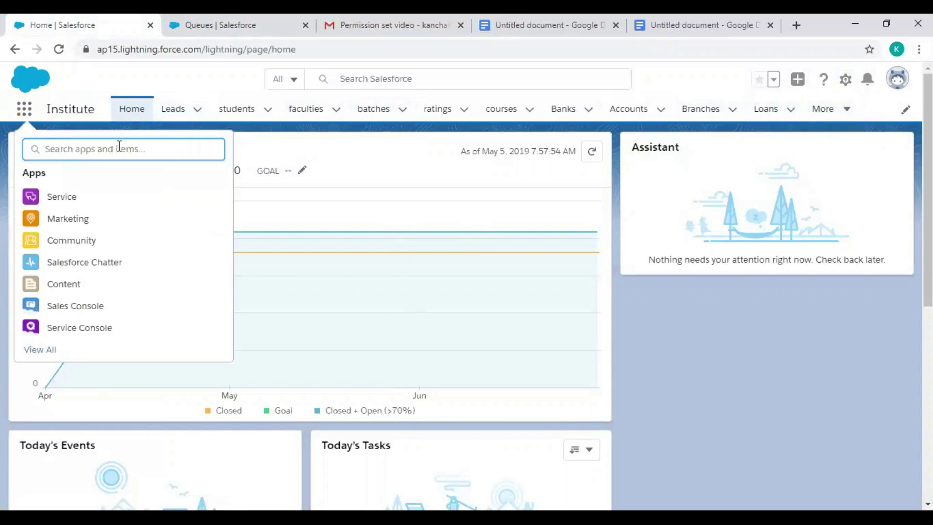
type("lead")
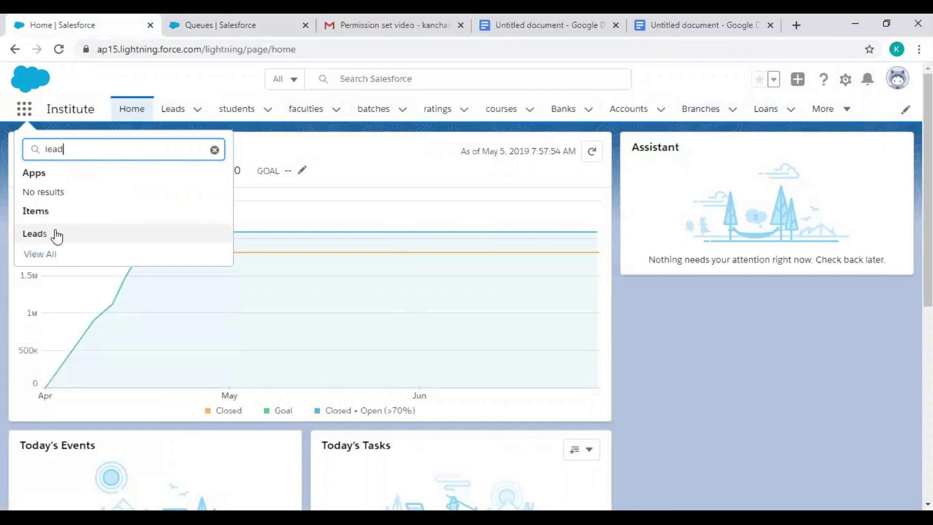
left_click(48, 238)
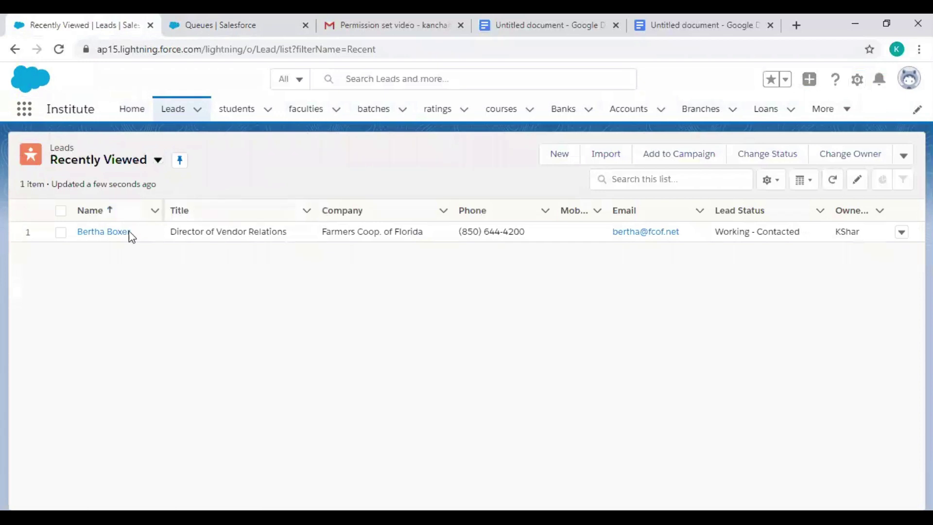
- Open the Farmers Coop. of Florida lead and show its details with the Lead Owner field
left_click(109, 233)
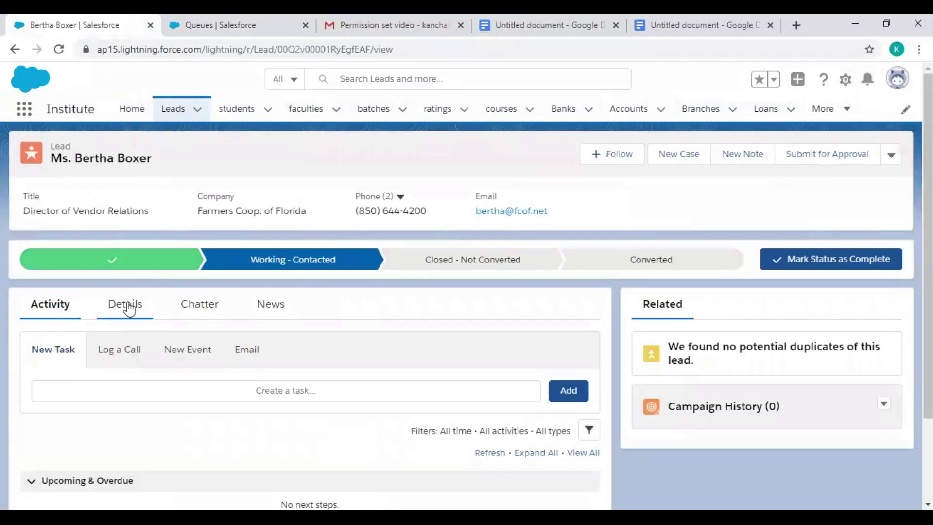
left_click(127, 304)
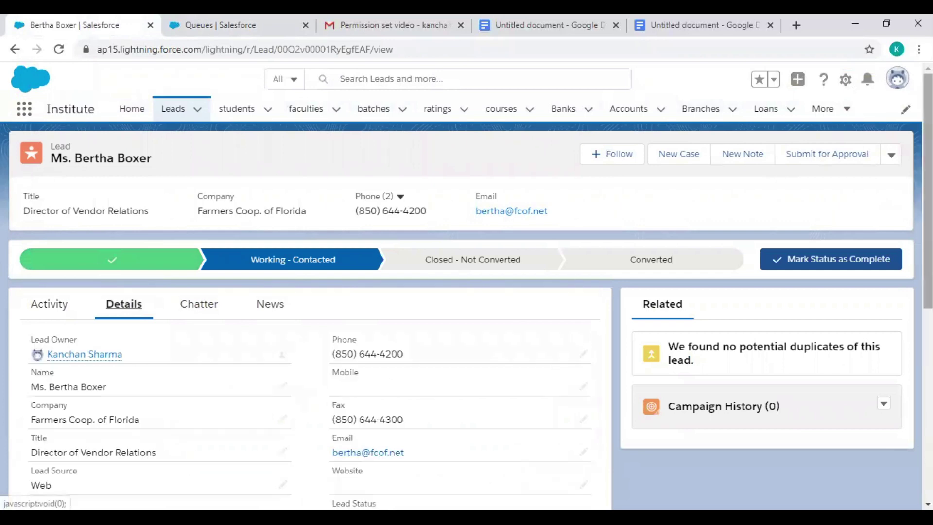
scroll(660, 219, "down", 2)
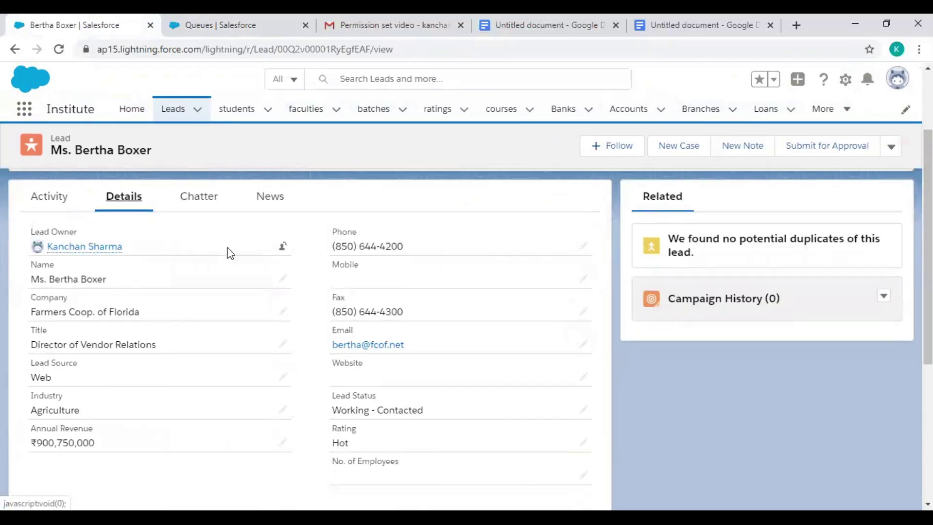
- Start changing the lead's owner and switch the owner type from People to Queues
left_click(286, 248)
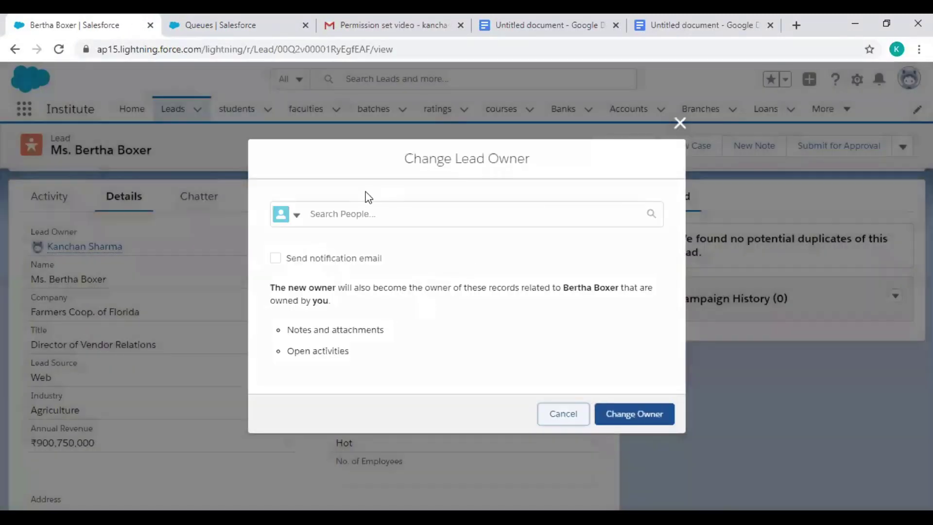
left_click(295, 214)
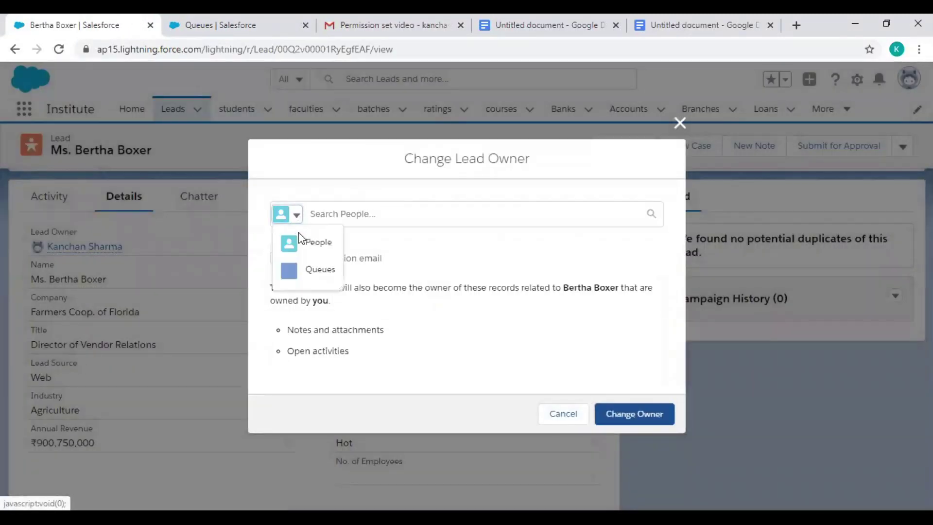
left_click(308, 272)
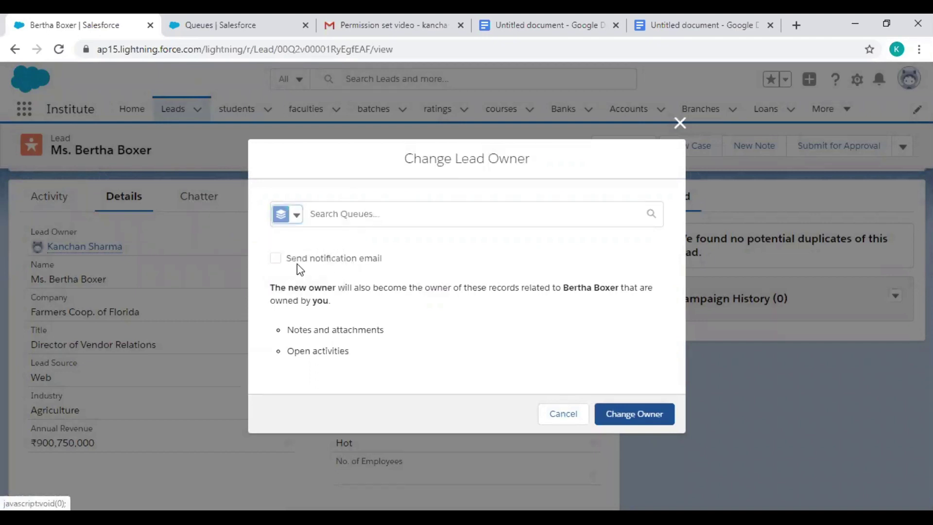
left_click(338, 219)
left_click(297, 217)
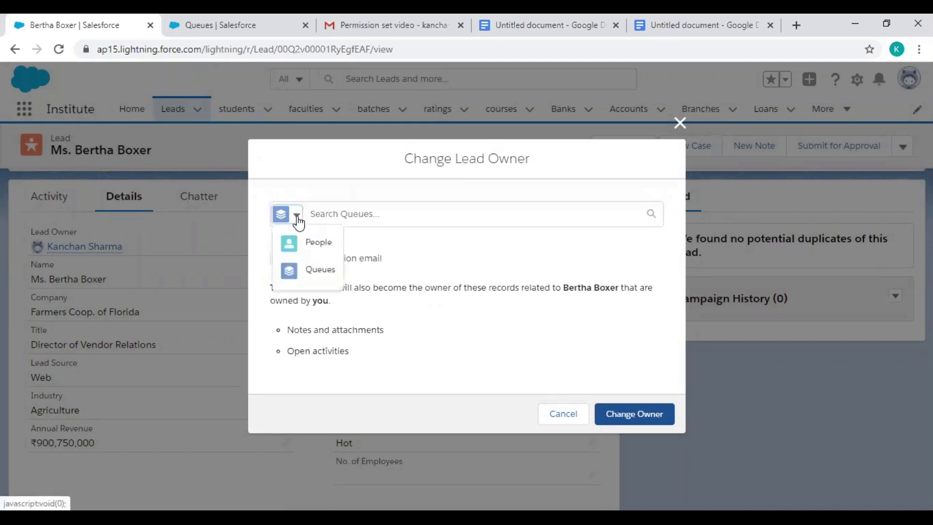
- Search the queues for "lead" and pick Lead Queue as the new lead owner
left_click(353, 214)
type("a")
key("BackSpace")
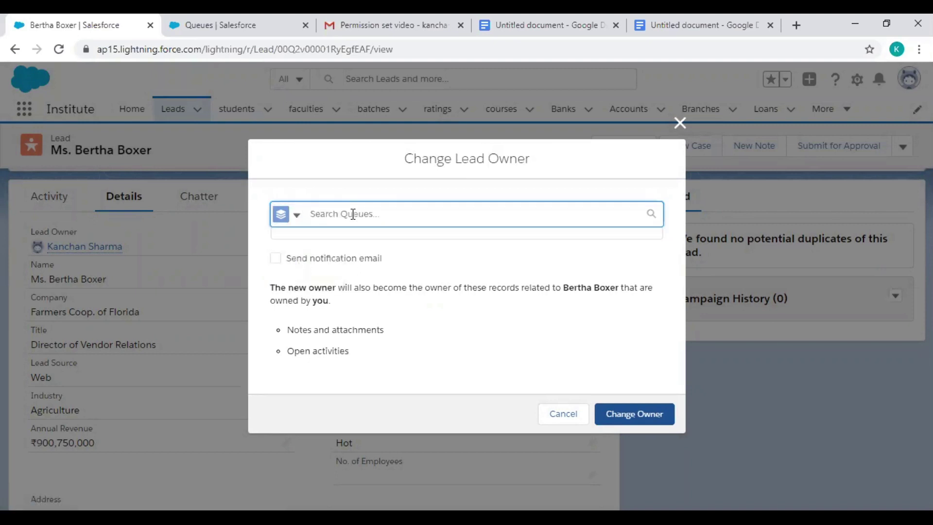
type("lea")
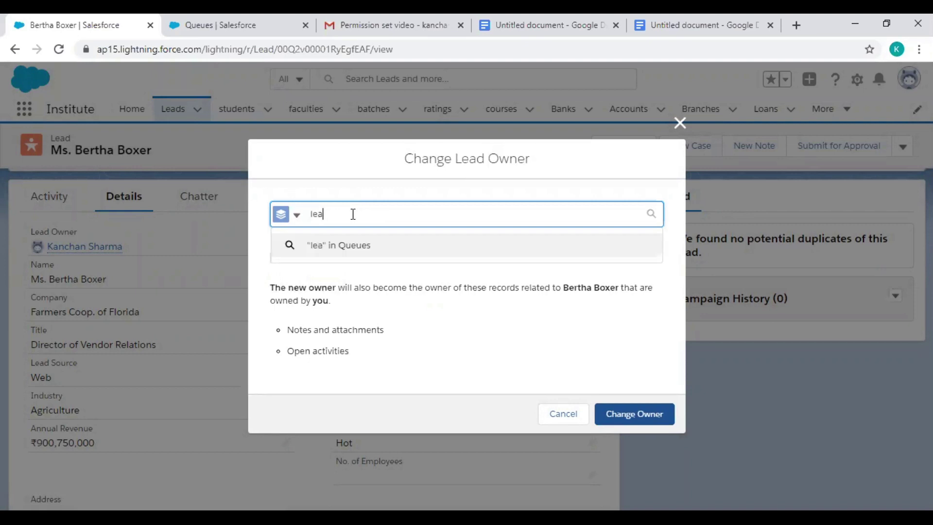
type("d")
key("Return")
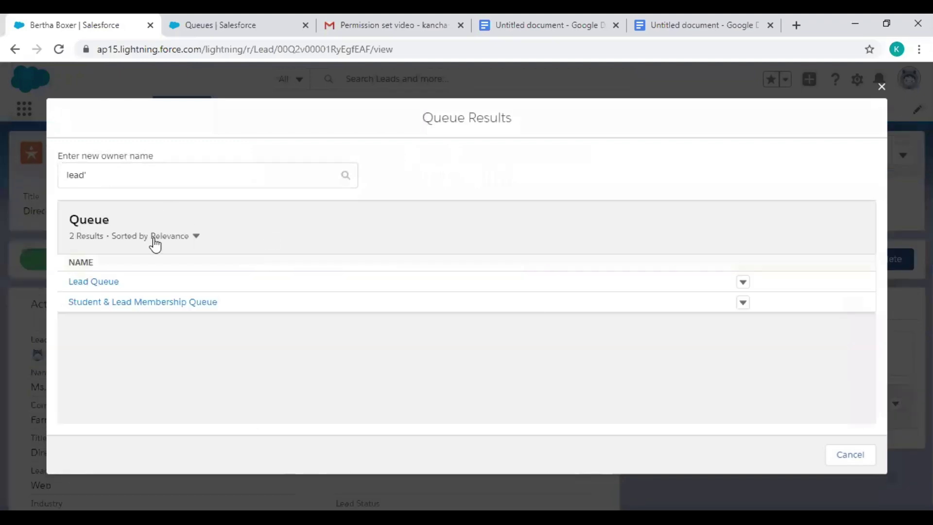
left_click(105, 282)
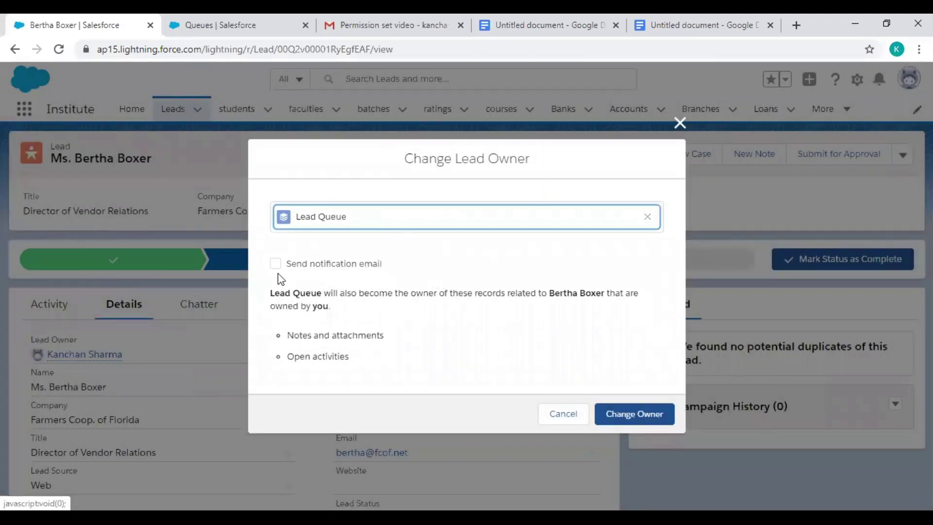
- Enable the notification email and apply the lead's owner change
left_click(276, 264)
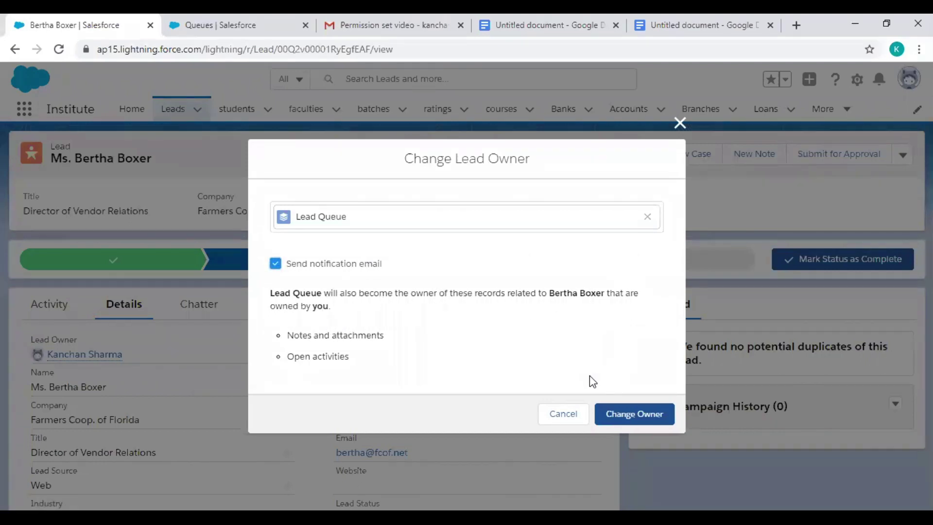
left_click(634, 413)
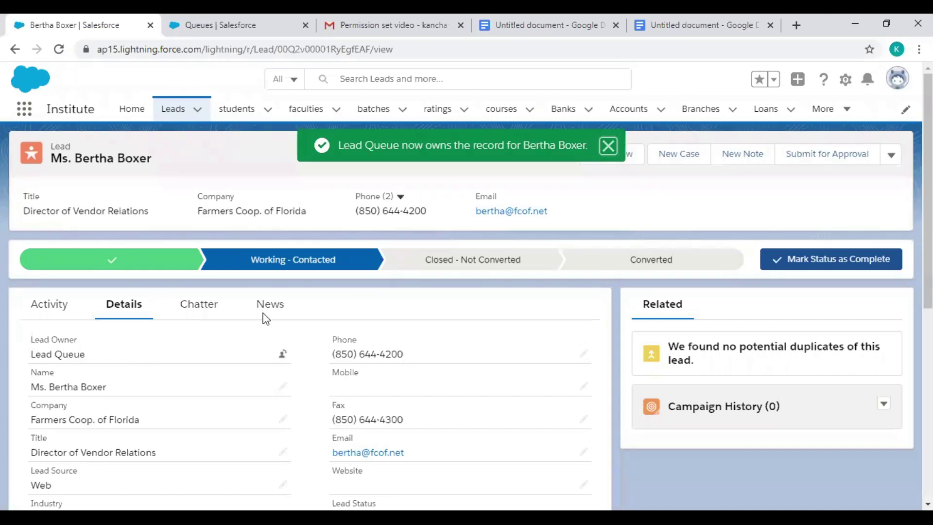
scroll(867, 313, "down", 3)
scroll(285, 307, "down", 1)
scroll(284, 306, "up", 3)
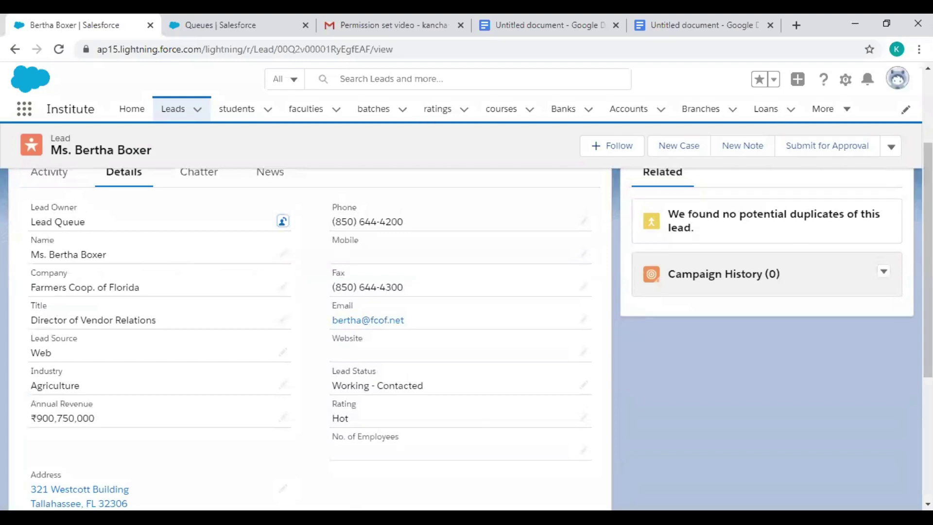
left_click_drag(928, 238, 928, 166)
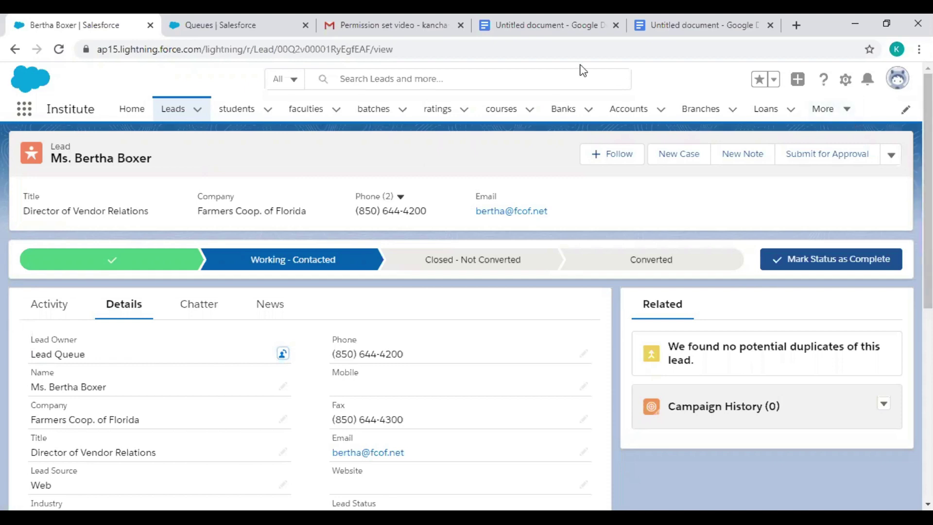
- Return to Setup, search for "work" and open the Workflow Rules page
left_click(228, 15)
left_click(88, 167)
key("BackSpace")
key("BackSpace")
key("BackSpace")
key("BackSpace")
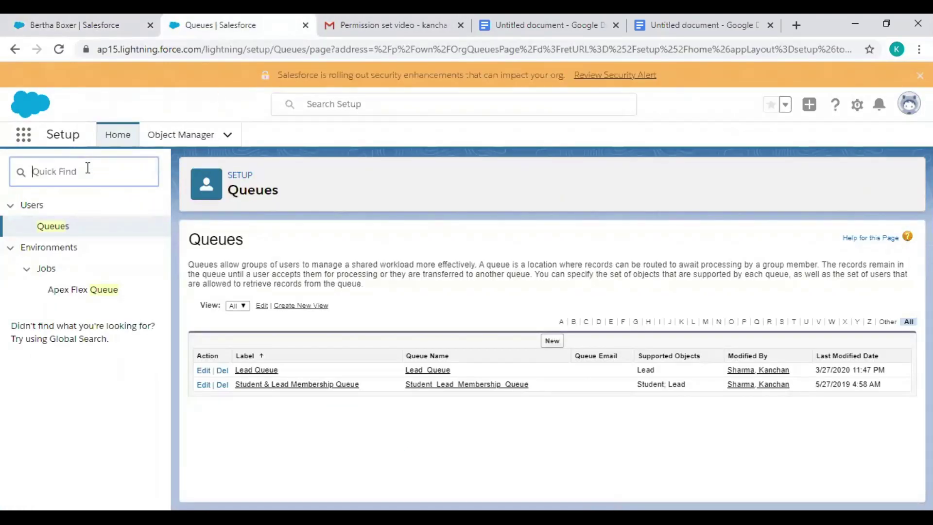
type("w")
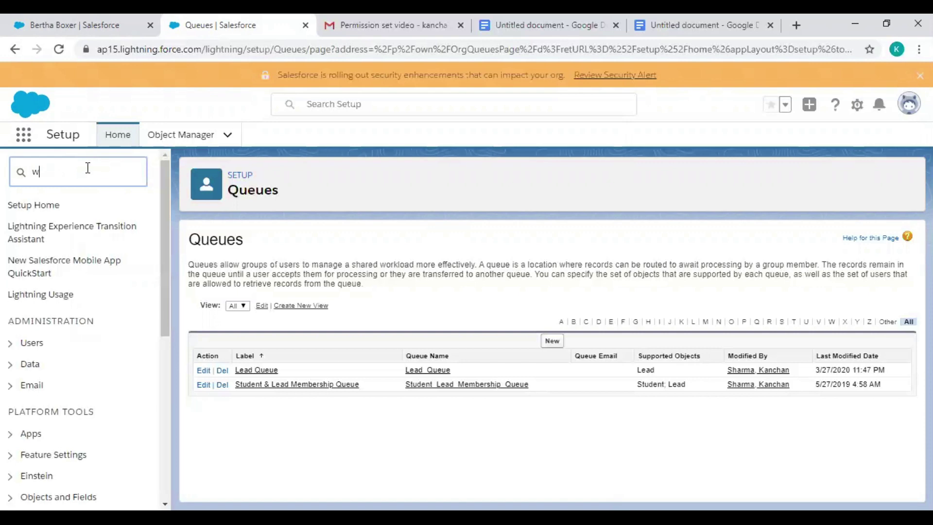
type("ork")
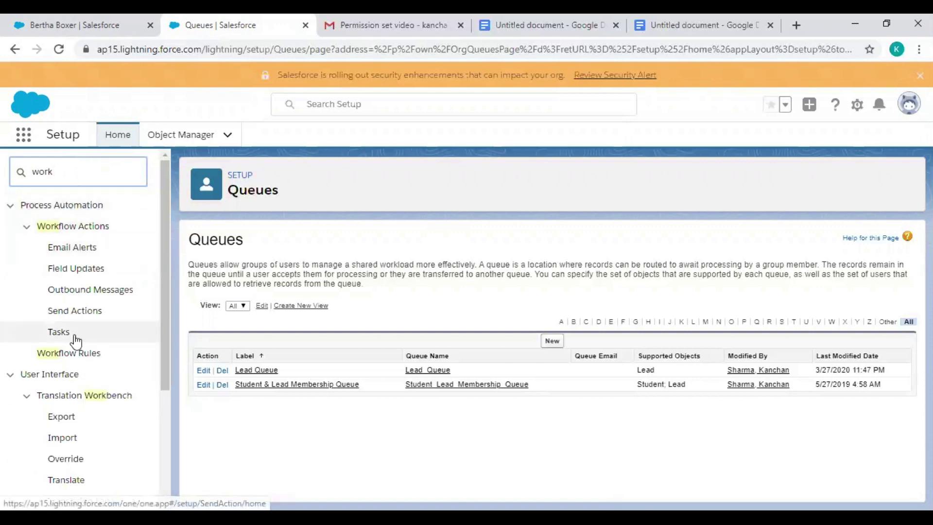
left_click(71, 353)
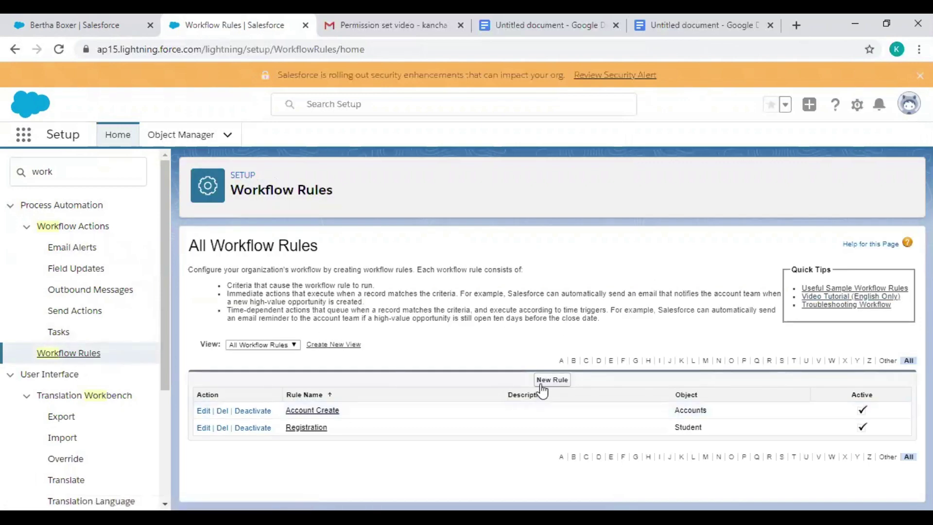
- Start a new workflow rule for the Lead object and proceed to its configuration
left_click(542, 384)
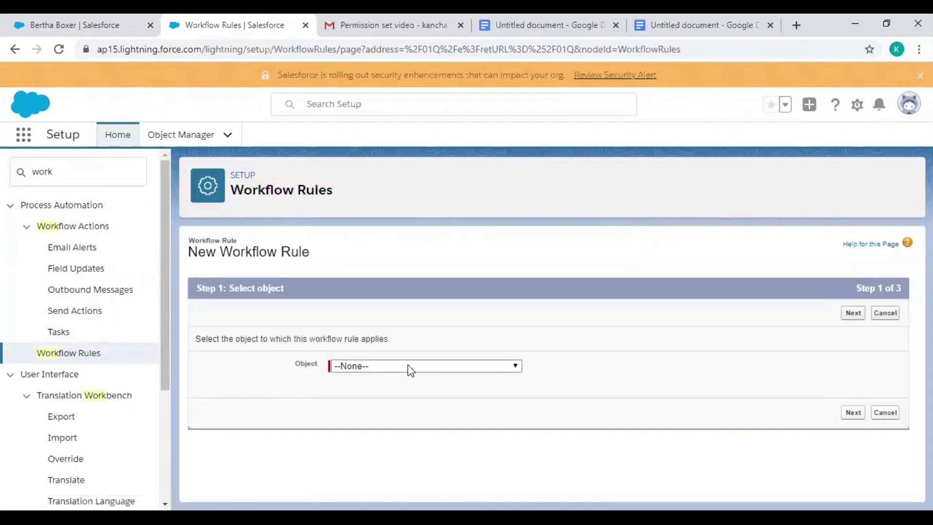
left_click(407, 365)
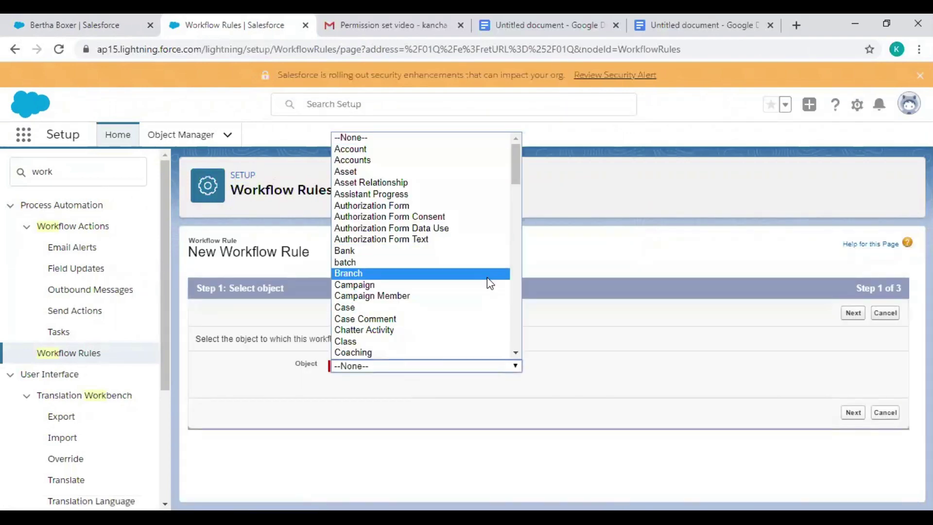
left_click_drag(518, 147, 527, 253)
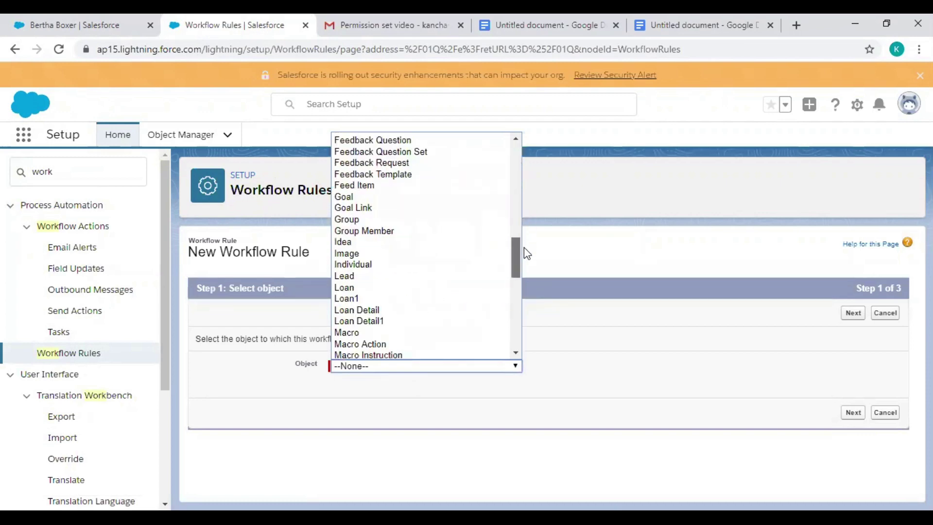
left_click(352, 275)
left_click(857, 412)
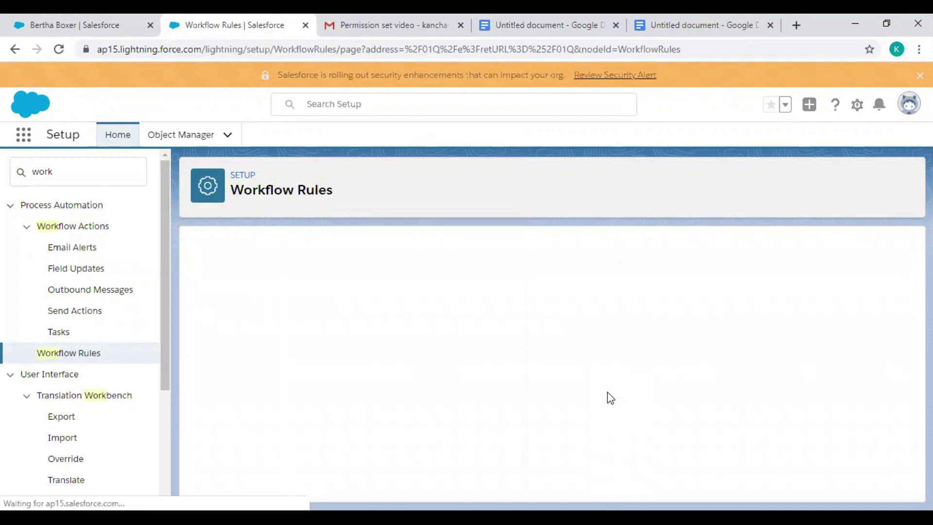
- Name the workflow rule "Lead Queue Rule"
left_click(382, 392)
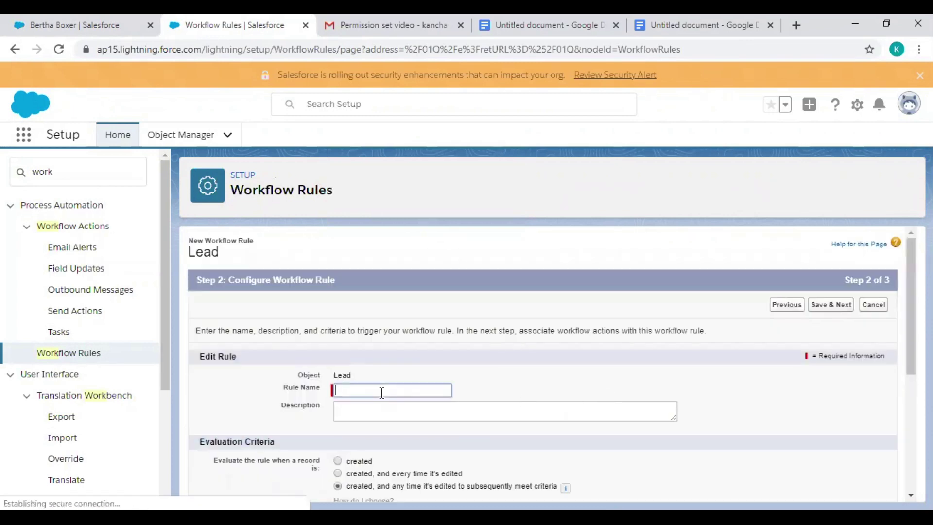
type("Lead Queue")
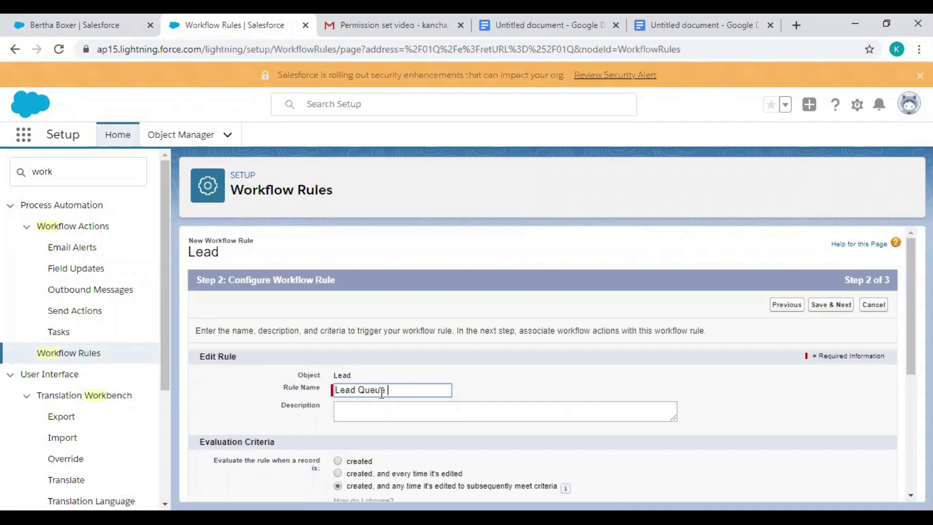
type(" Rule")
left_click(383, 407)
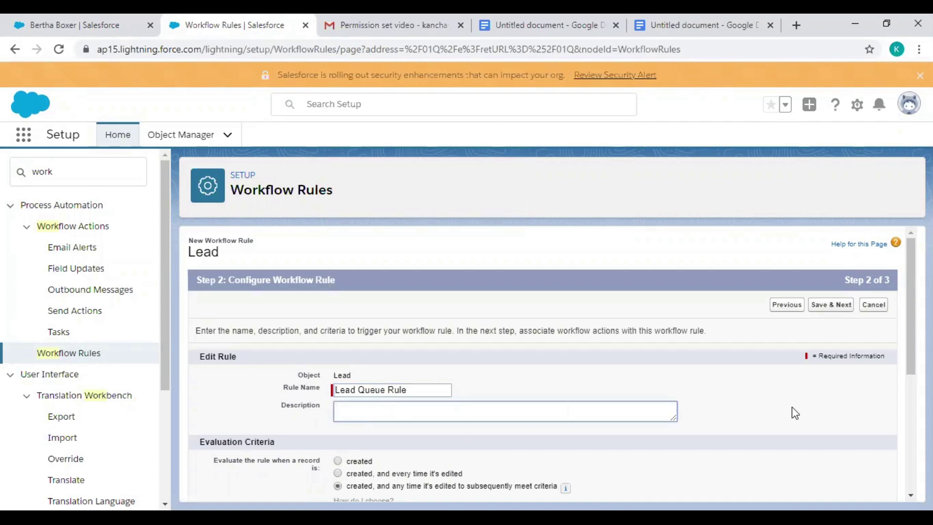
- Set the rule's evaluation criteria to run only when a record is created
scroll(906, 319, "down", 3)
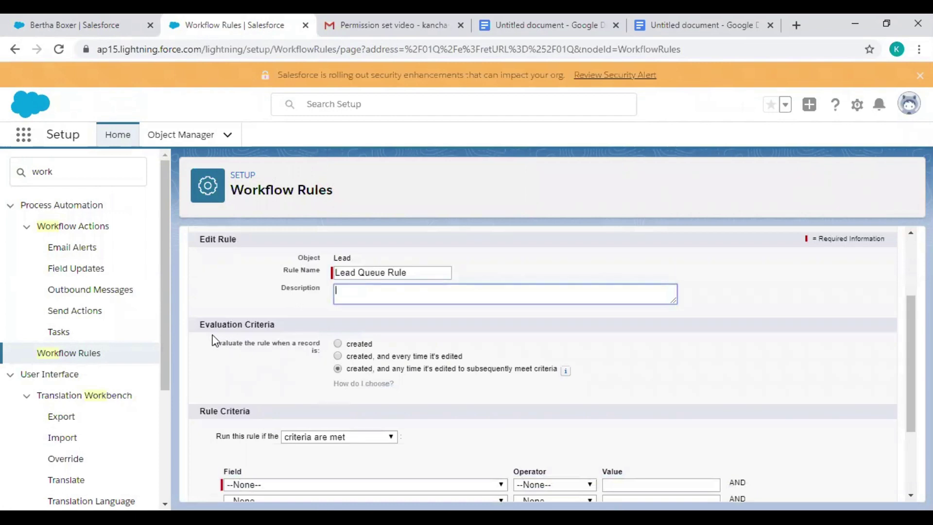
left_click(337, 344)
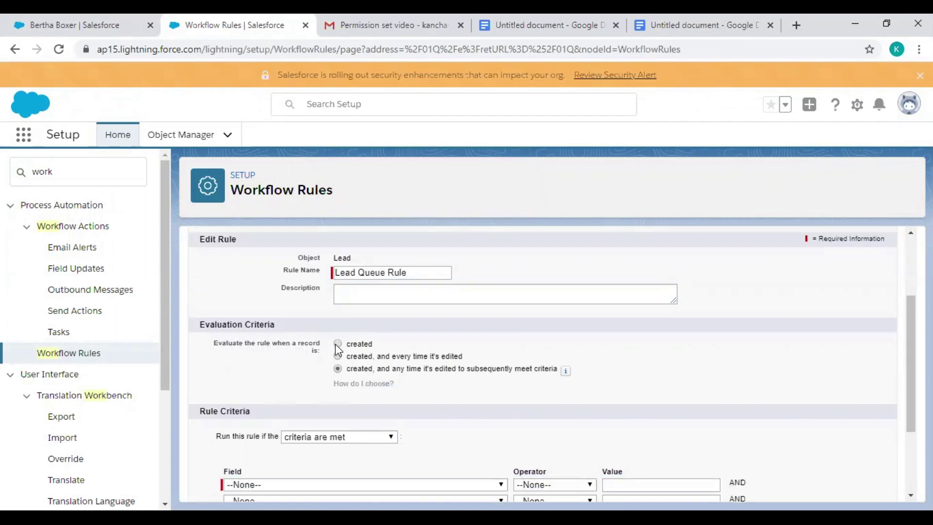
left_click_drag(908, 346, 908, 409)
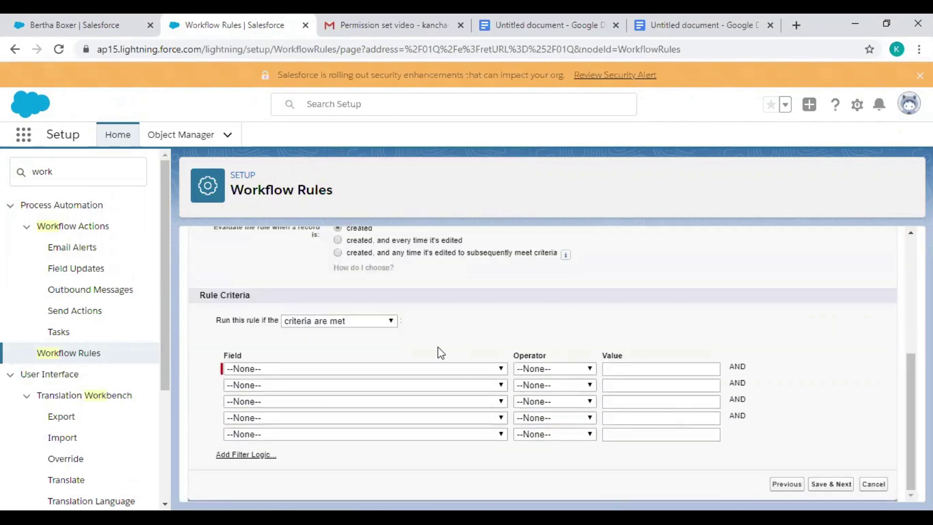
- Keep the rule running when criteria are met and choose Lead: Country as the first criteria field
left_click(390, 320)
left_click(390, 322)
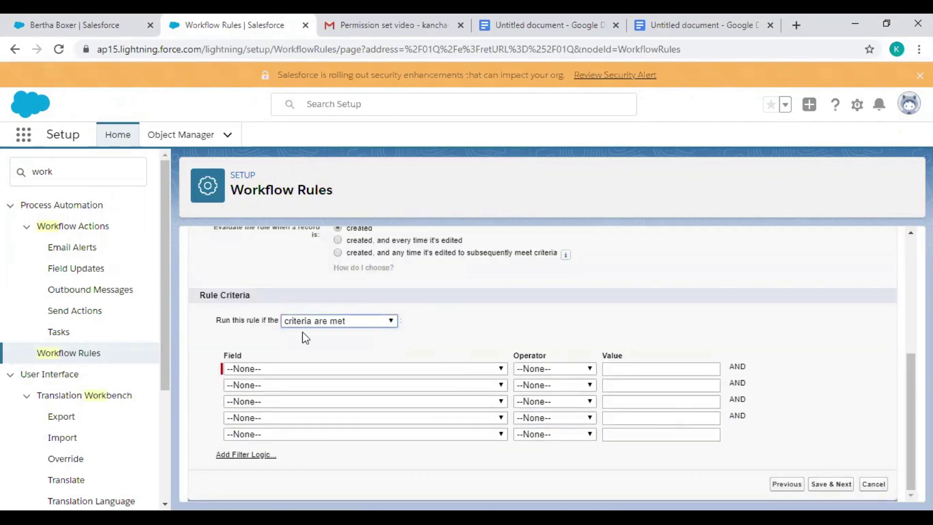
left_click(501, 368)
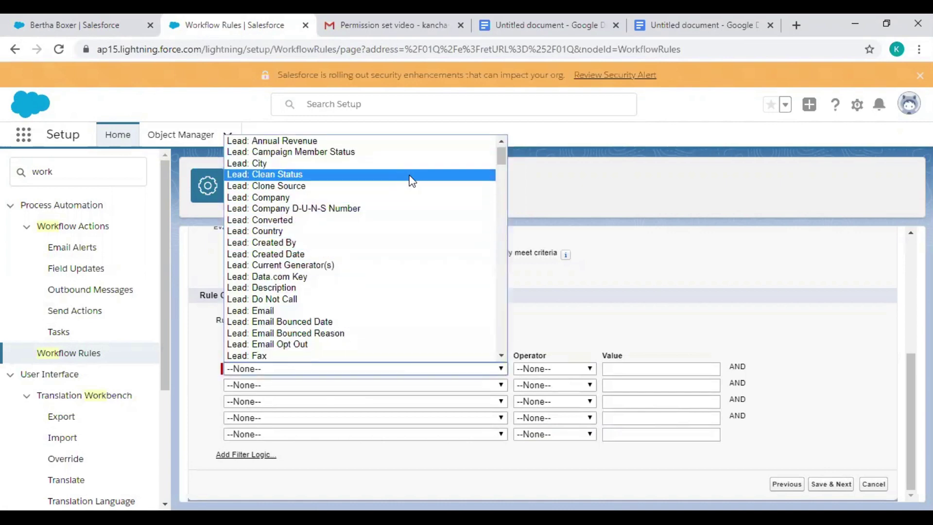
left_click_drag(500, 162, 500, 197)
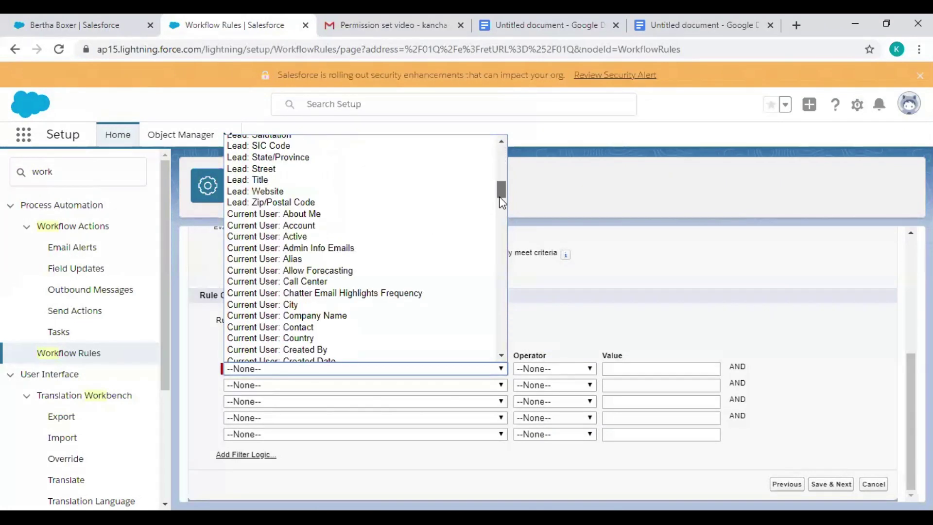
left_click_drag(499, 197, 500, 206)
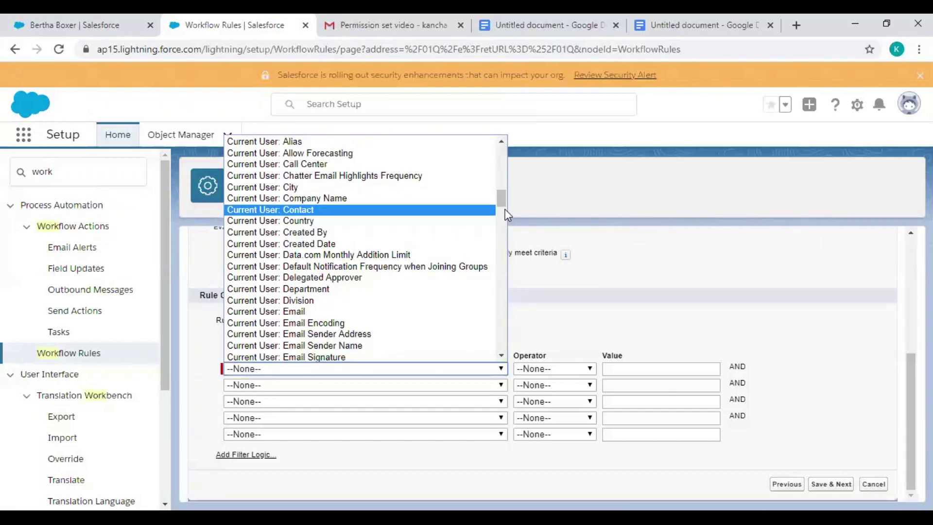
left_click_drag(502, 205, 506, 132)
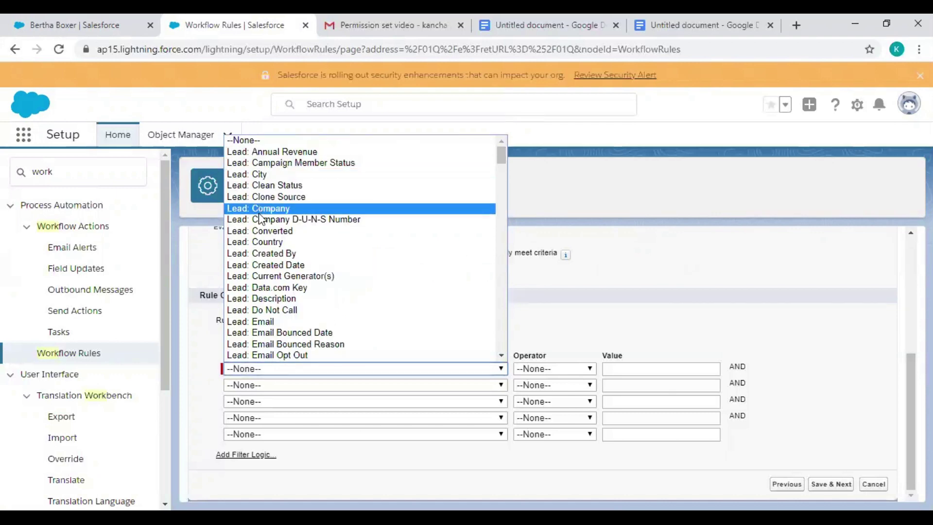
left_click(262, 243)
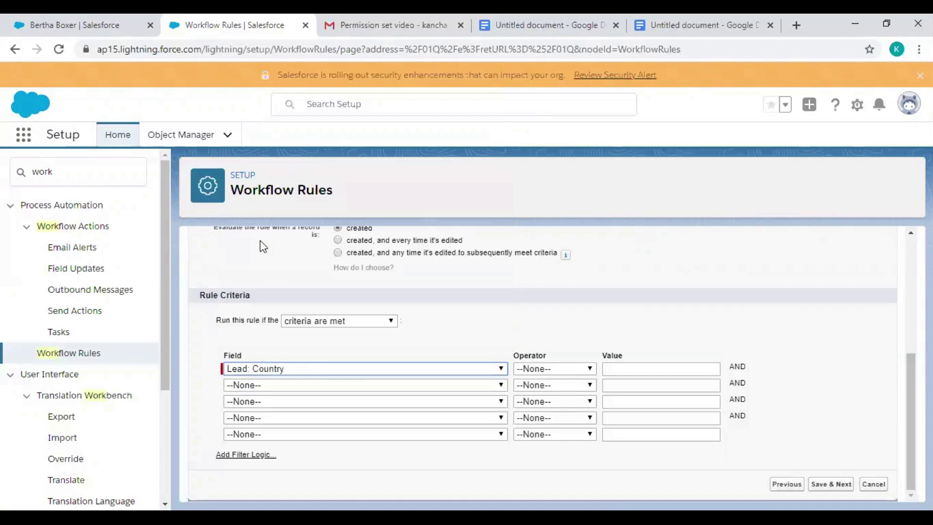
- Complete the country criterion as equals USA and save the rule to proceed to its workflow actions
left_click(576, 369)
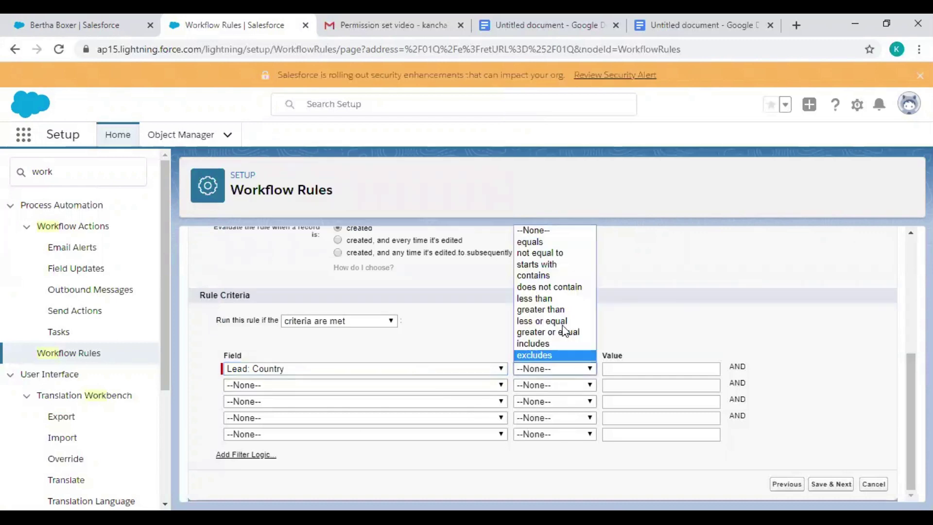
left_click(531, 242)
left_click(621, 371)
type("USA")
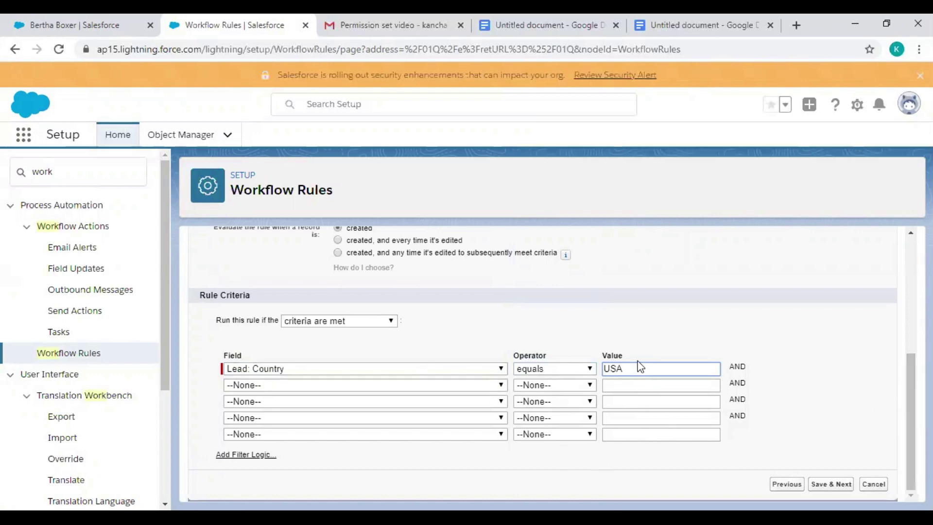
scroll(910, 428, "up", 3)
scroll(910, 427, "down", 3)
left_click(830, 484)
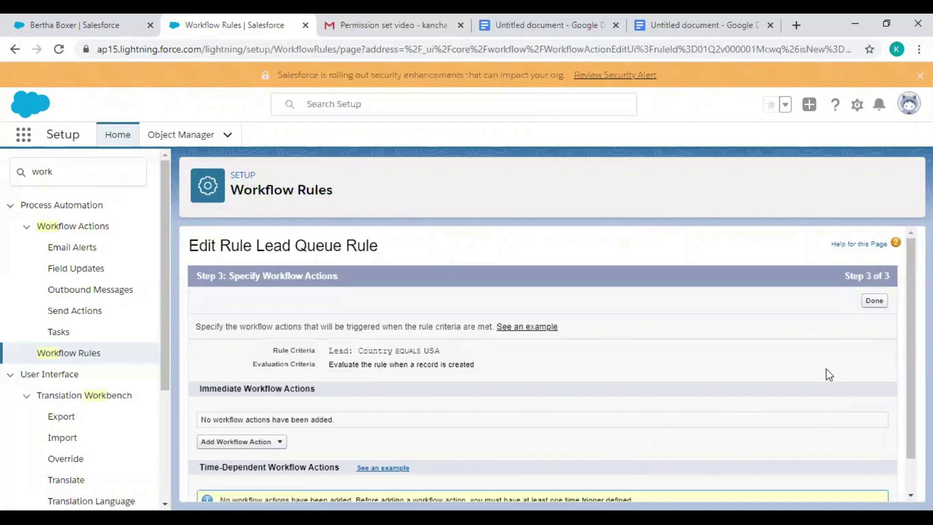
- Start a new field update as an immediate workflow action of the rule
left_click_drag(911, 348, 911, 380)
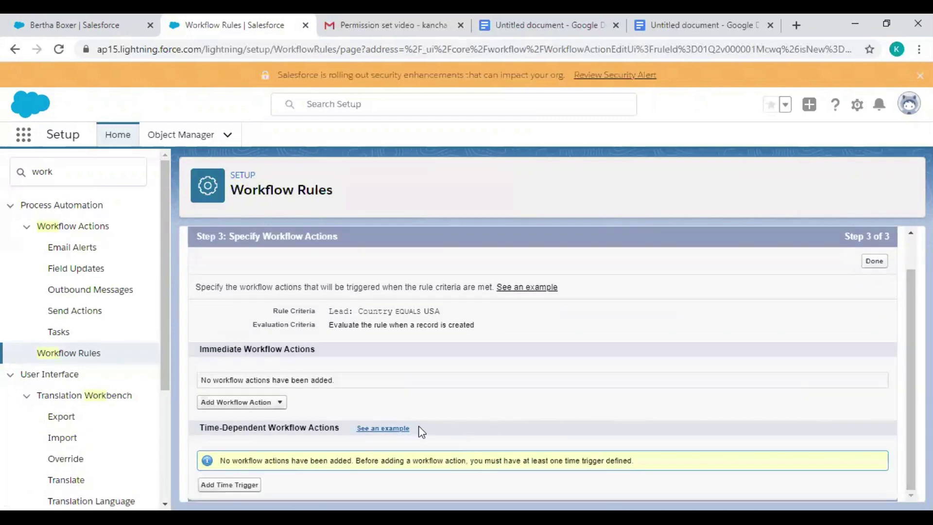
left_click(280, 405)
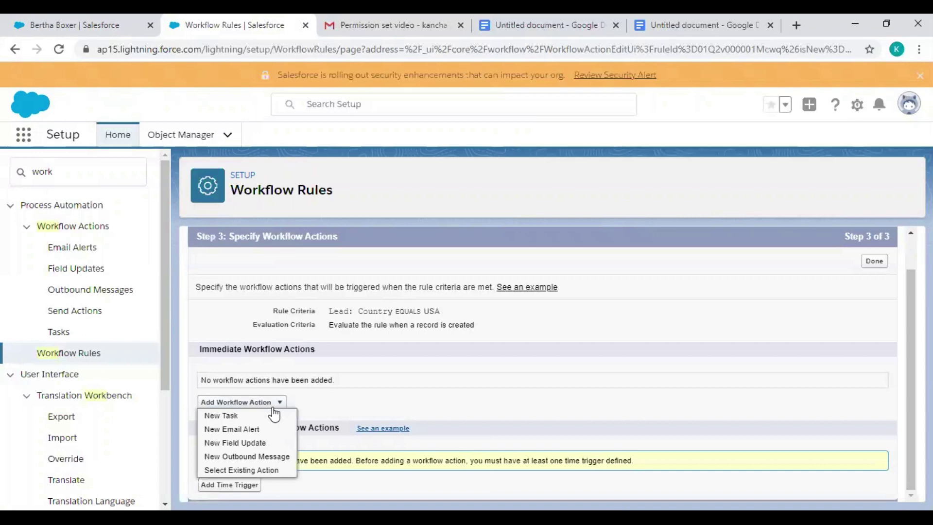
left_click(235, 442)
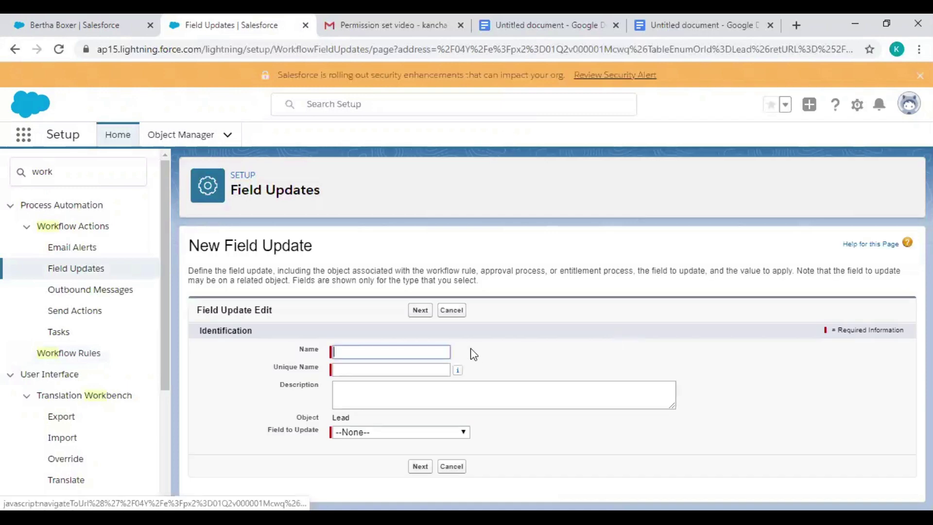
- Name the field update "Lead update"
left_click(392, 354)
type("Lead")
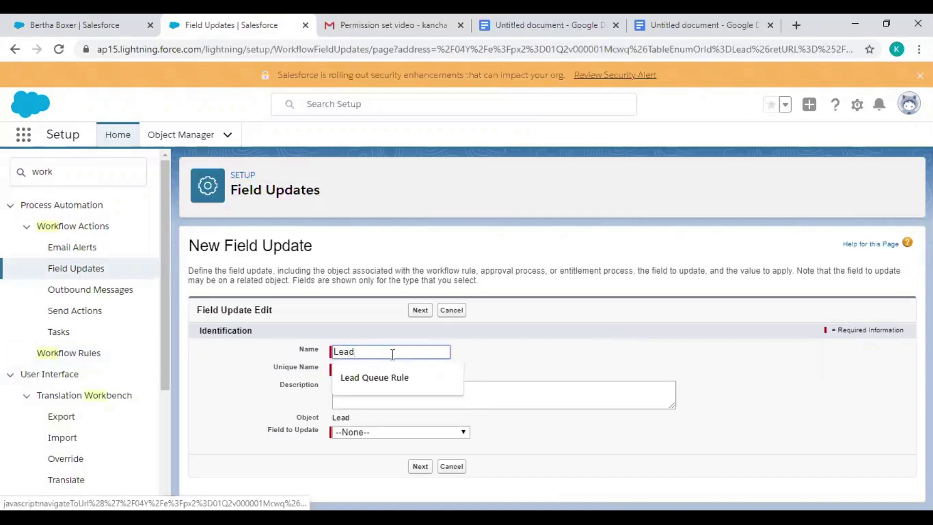
key("Down")
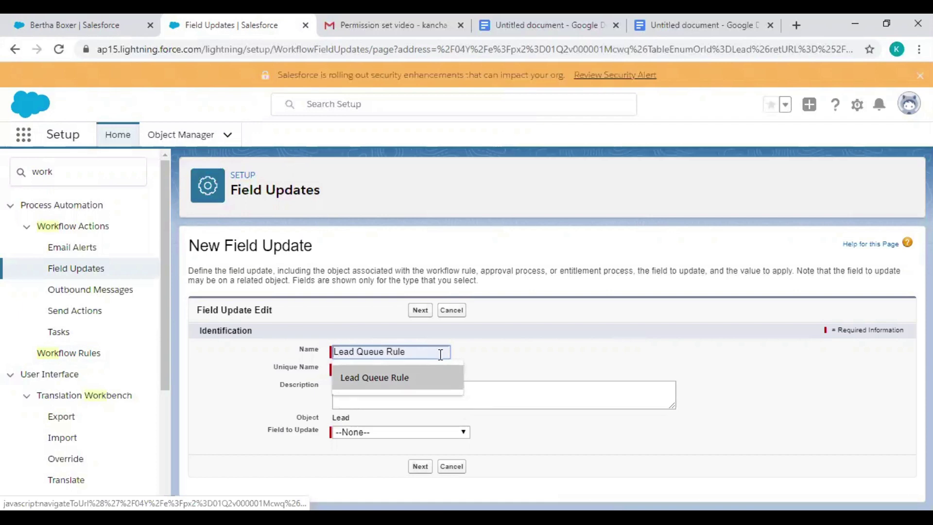
left_click(538, 354)
left_click(389, 357)
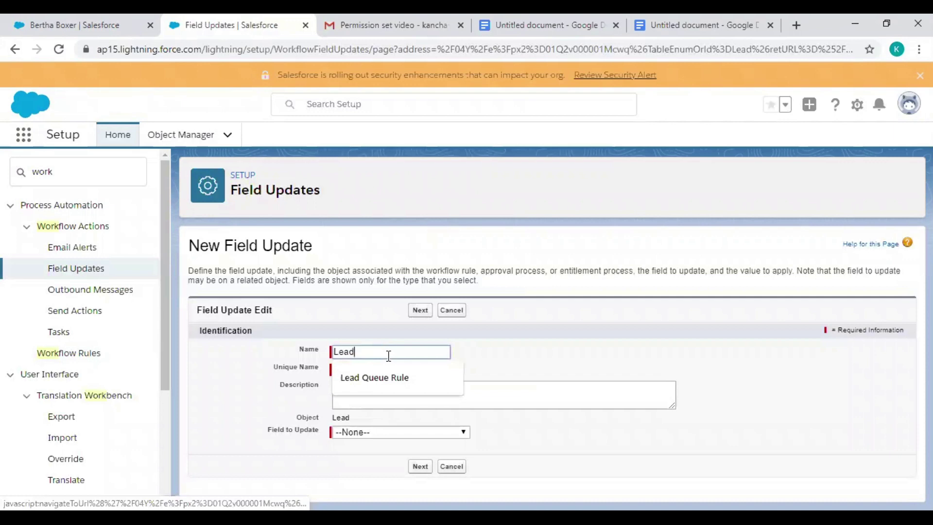
type("u")
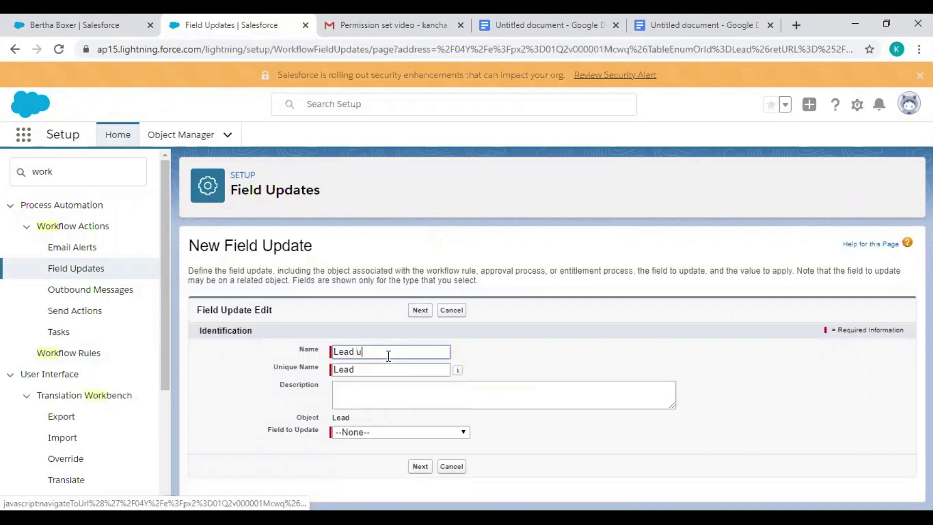
type("pdate")
- Set the field update's unique name to Lead_update
left_click(387, 374)
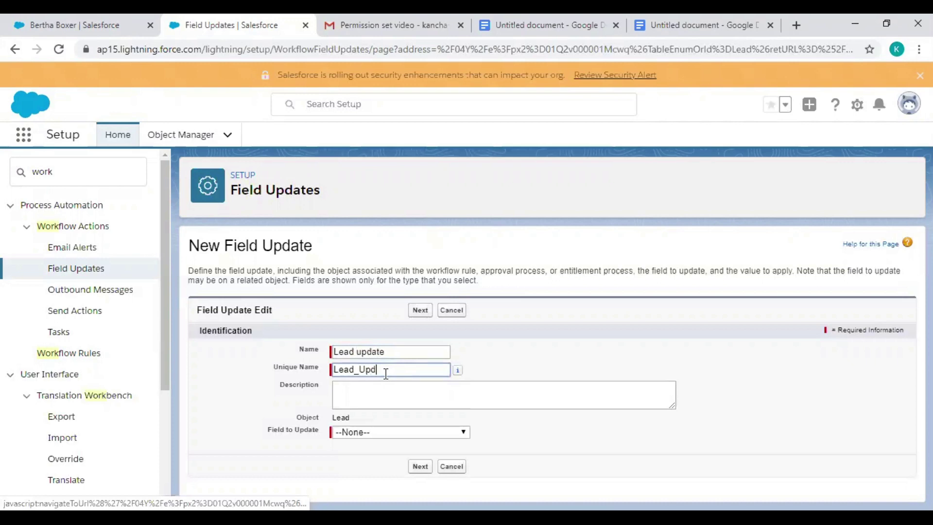
key("BackSpace")
key("BackSpace")
key("BackSpace")
key("BackSpace")
key("BackSpace")
key("BackSpace")
key("BackSpace")
key("BackSpace")
key("BackSpace")
key("BackSpace")
key("BackSpace")
left_click(411, 355)
left_click(389, 371)
- Choose Lead Owner as the field to update
left_click(464, 432)
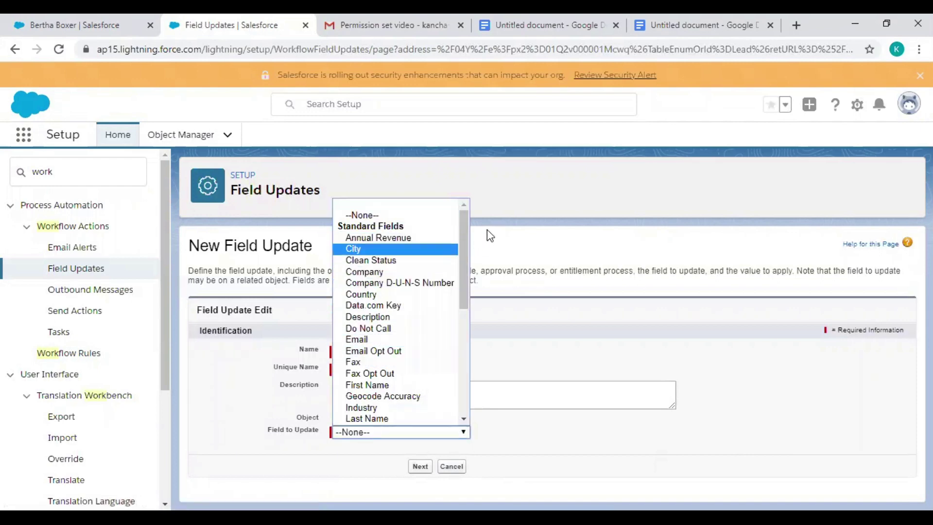
left_click_drag(462, 241, 464, 308)
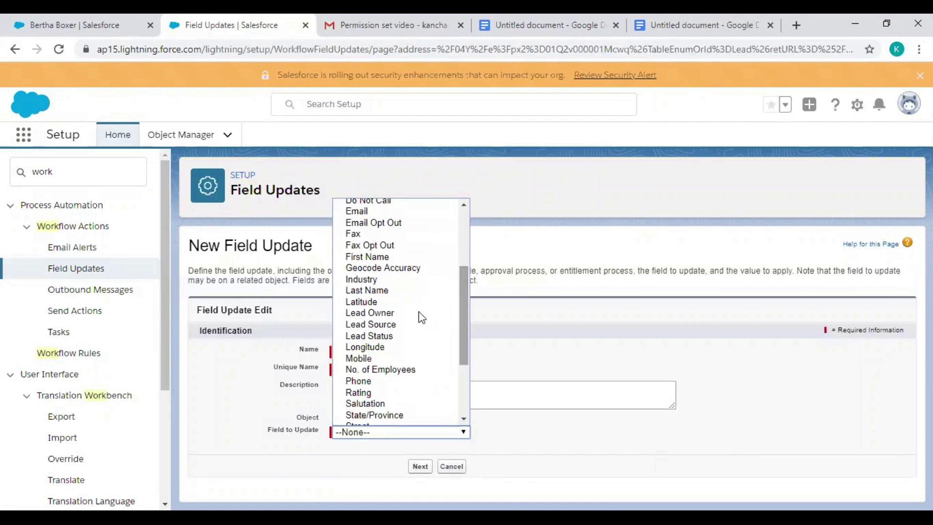
left_click(399, 319)
left_click(410, 401)
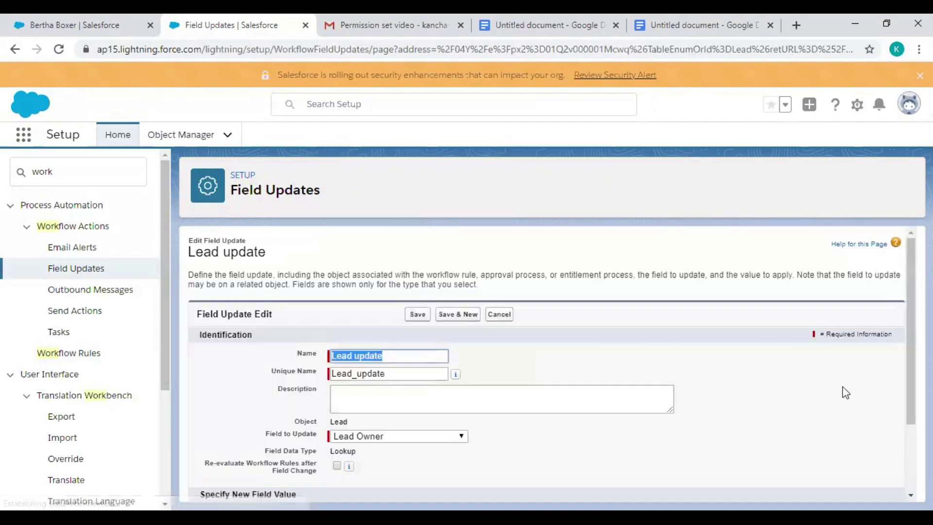
- Set the new lead owner to the queue "Lead Queue" and save the field update, discarding any further blank field update form
scroll(910, 358, "down", 3)
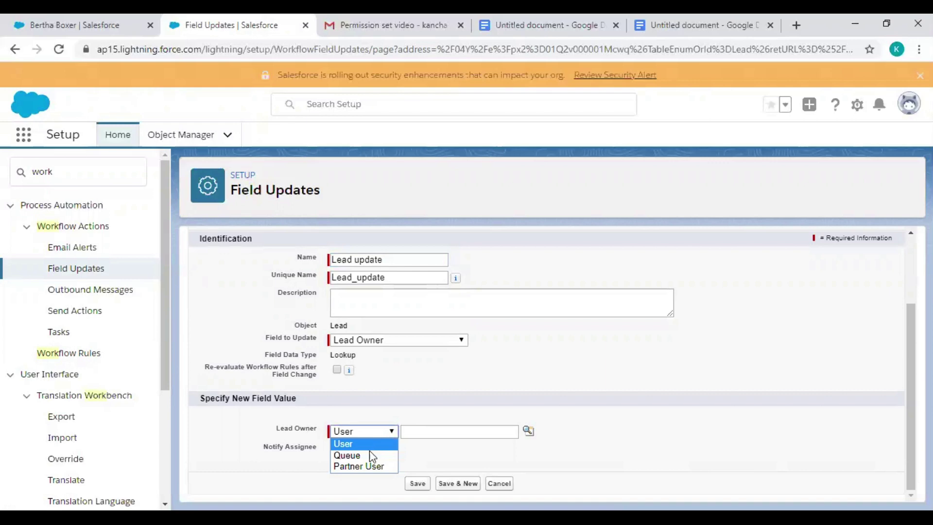
left_click(358, 455)
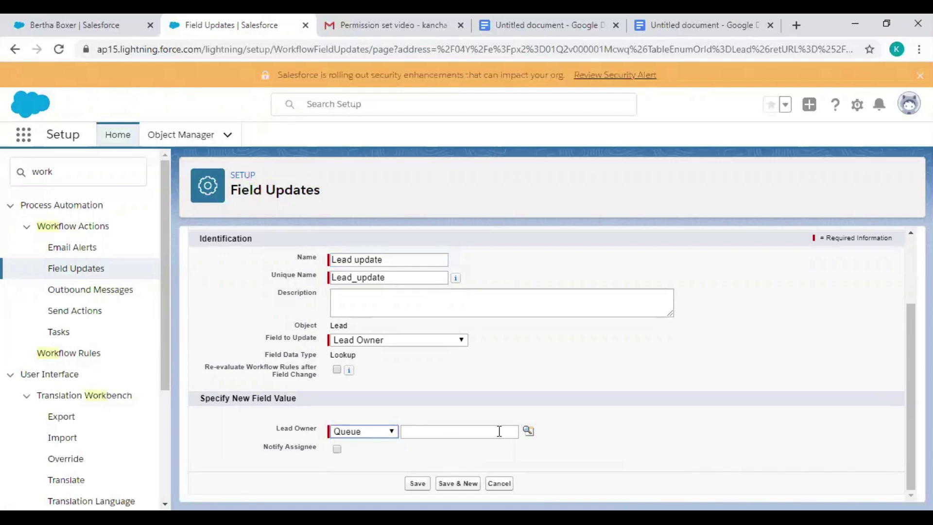
left_click(527, 431)
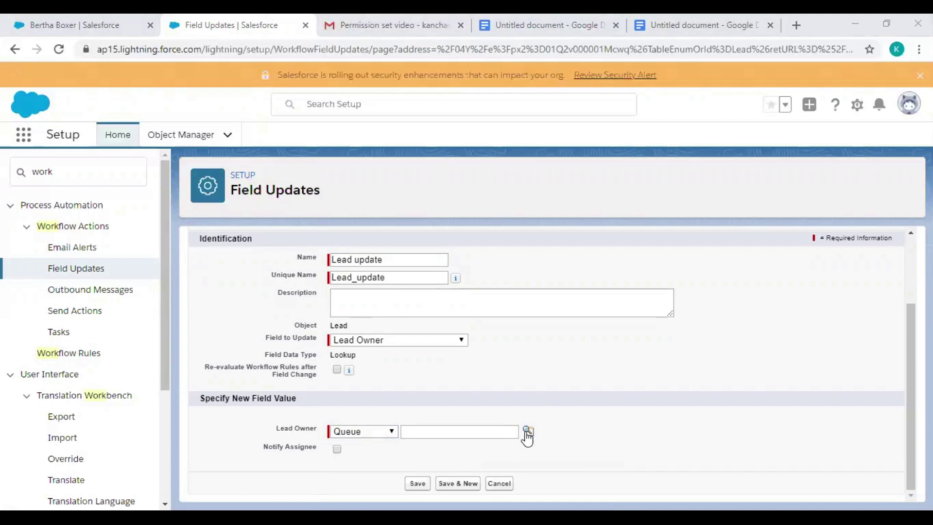
left_click(559, 431)
left_click_drag(911, 363, 912, 363)
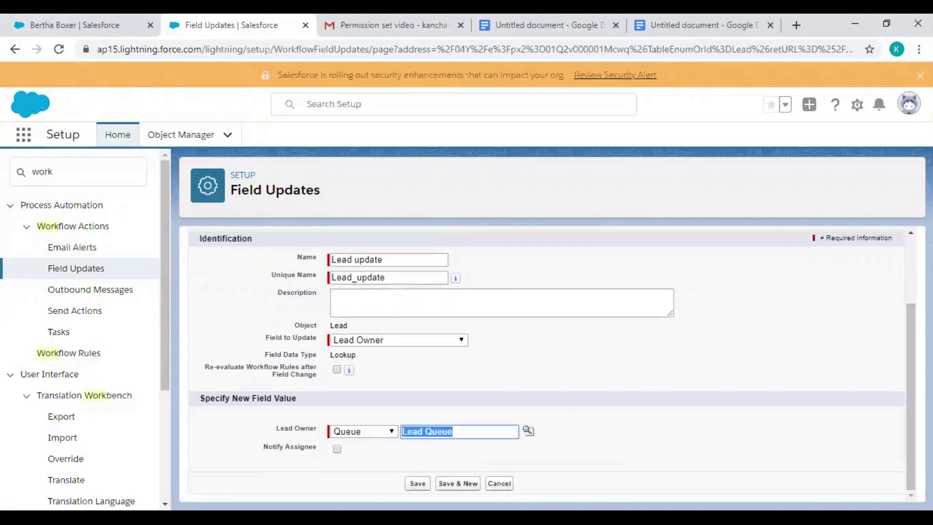
left_click(422, 485)
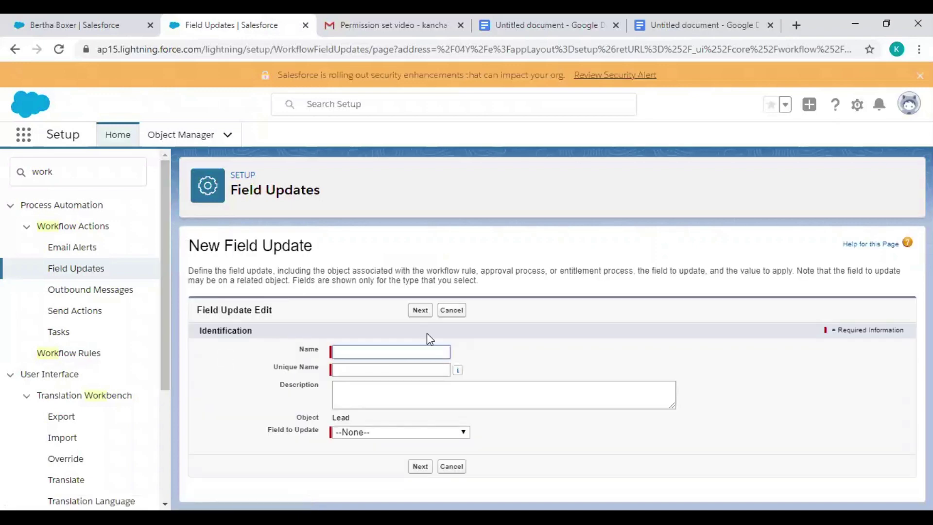
left_click(452, 311)
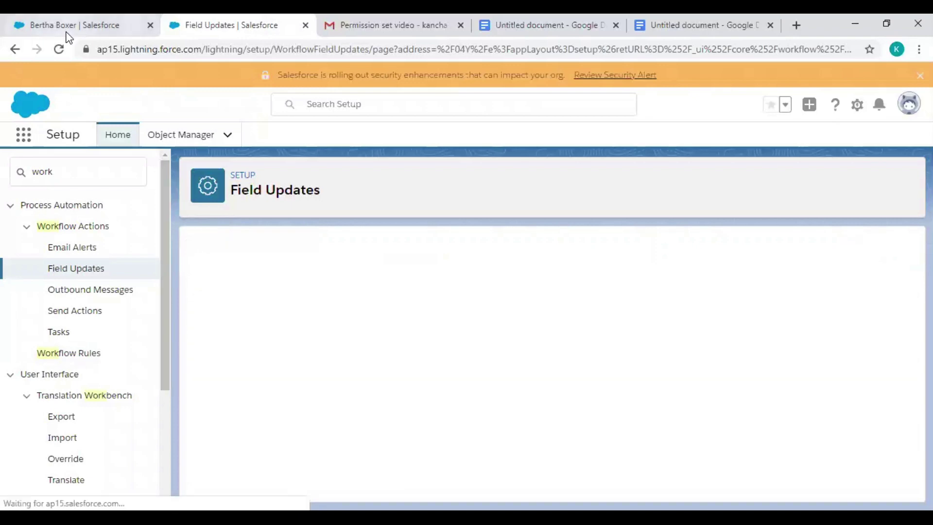
- Switch to the lead record's browser tab, open the Leads list and start a new lead
left_click(73, 25)
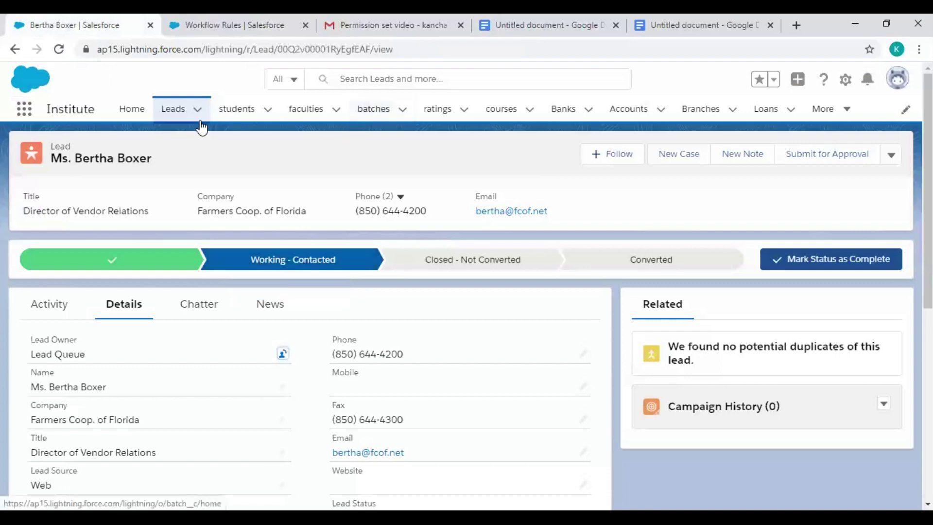
left_click(182, 120)
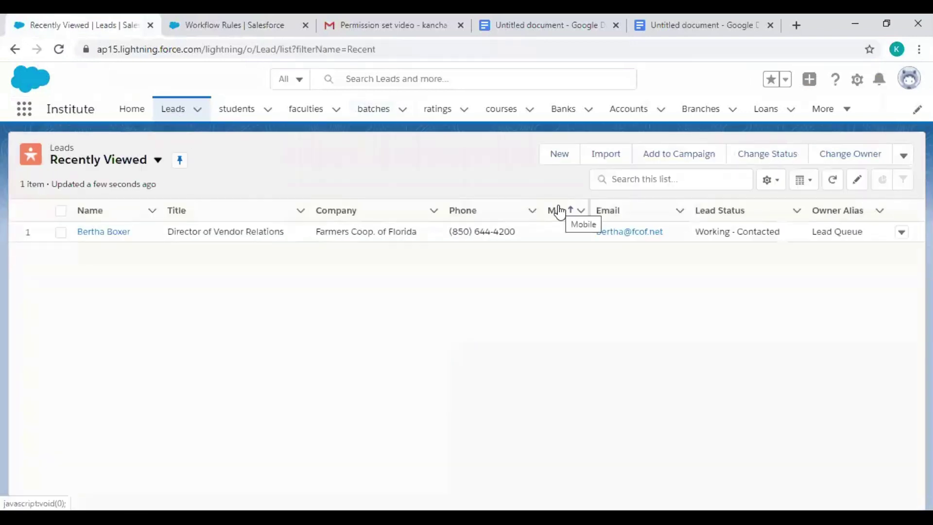
left_click(563, 154)
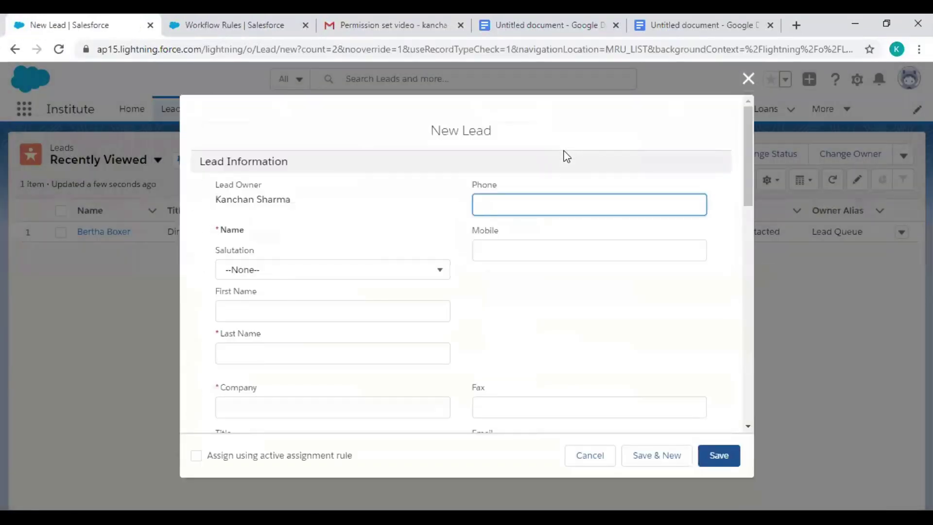
- Enter "Test" as the new lead's last name and "TestK" as its company
left_click(419, 271)
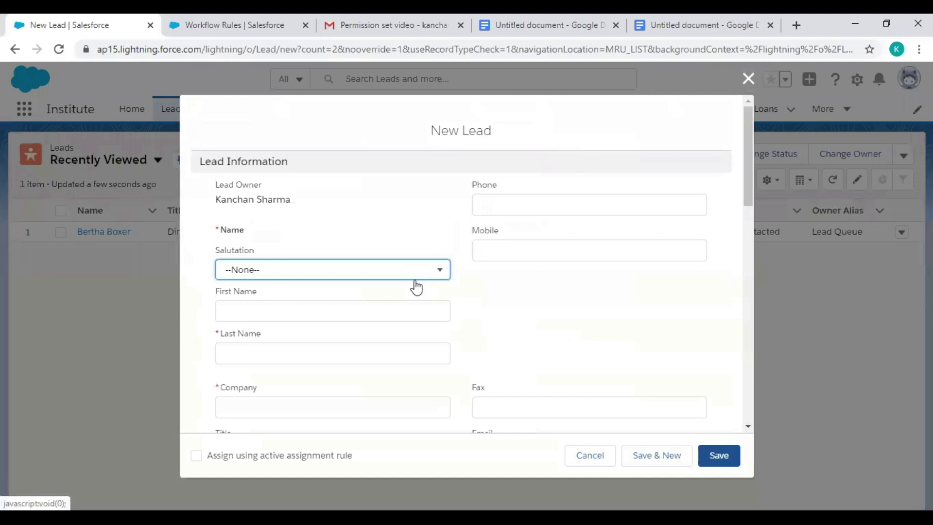
left_click(372, 354)
type("javascript:void(0);")
key("ctrl+a")
key("BackSpace")
type("Tes")
left_click(356, 401)
type("TEst")
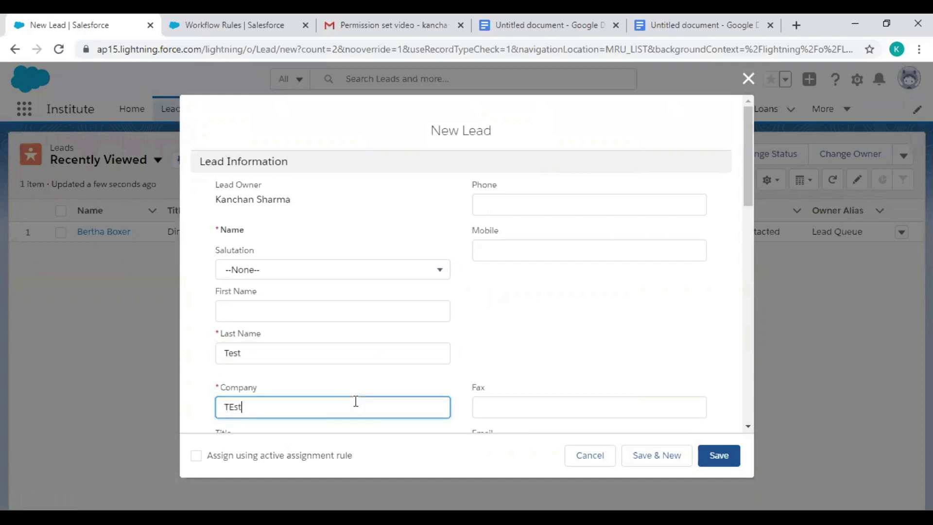
key("BackSpace")
key("BackSpace")
key("BackSpace")
type("estK")
- Set the lead's country to USA, then save the lead and open its details to check the owner
left_click_drag(747, 172, 748, 321)
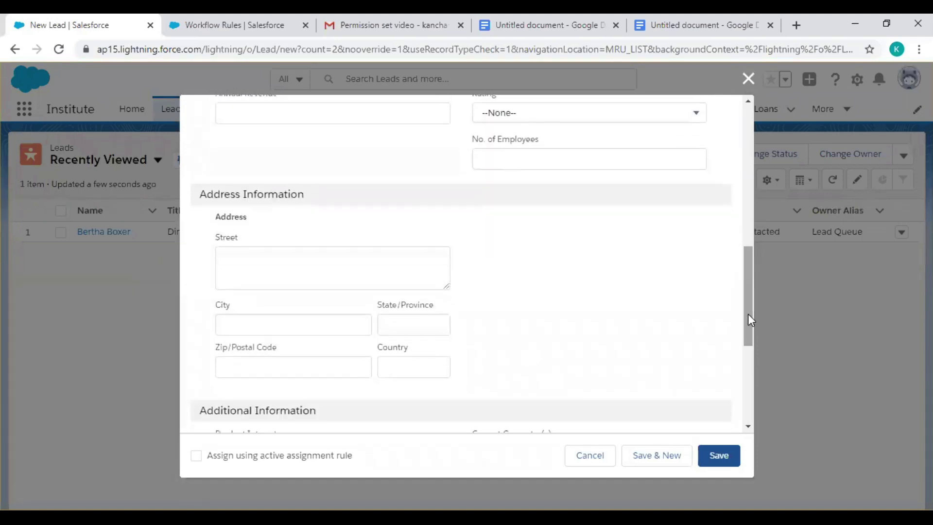
left_click(409, 372)
type("USA")
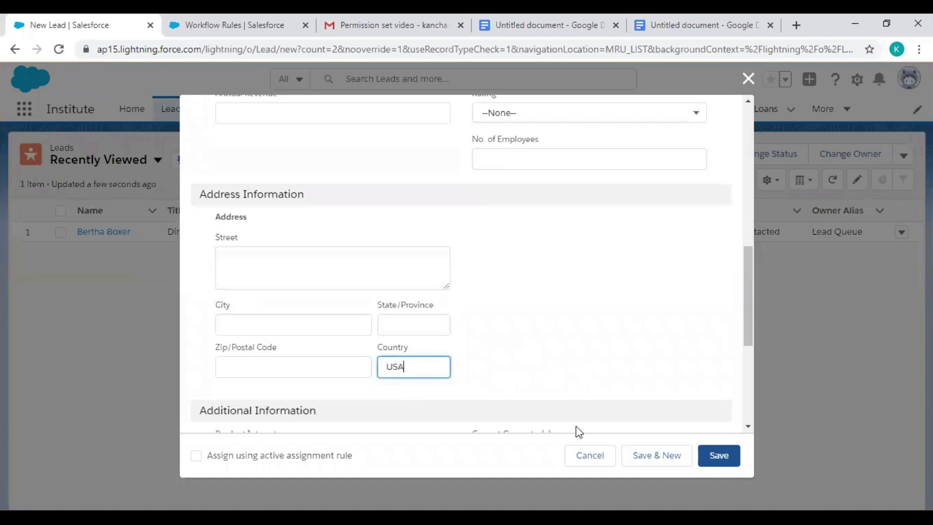
left_click(725, 456)
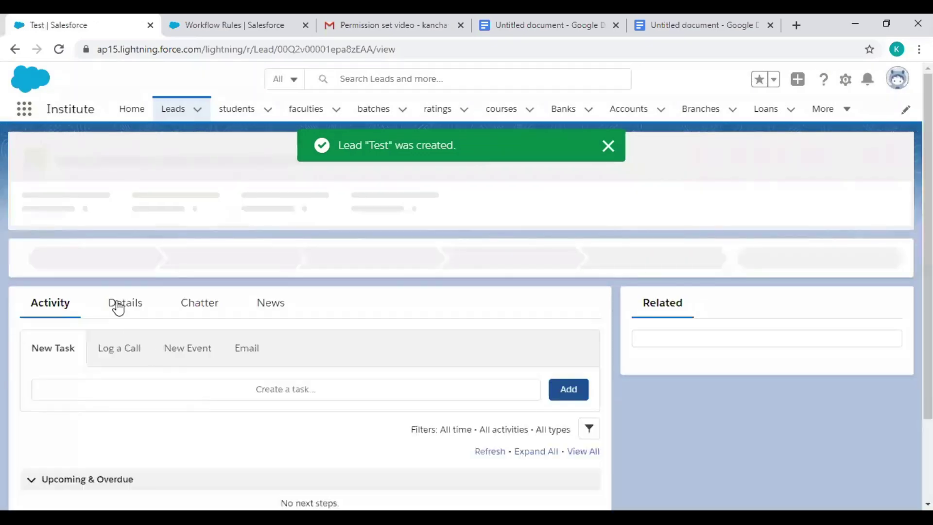
left_click(123, 308)
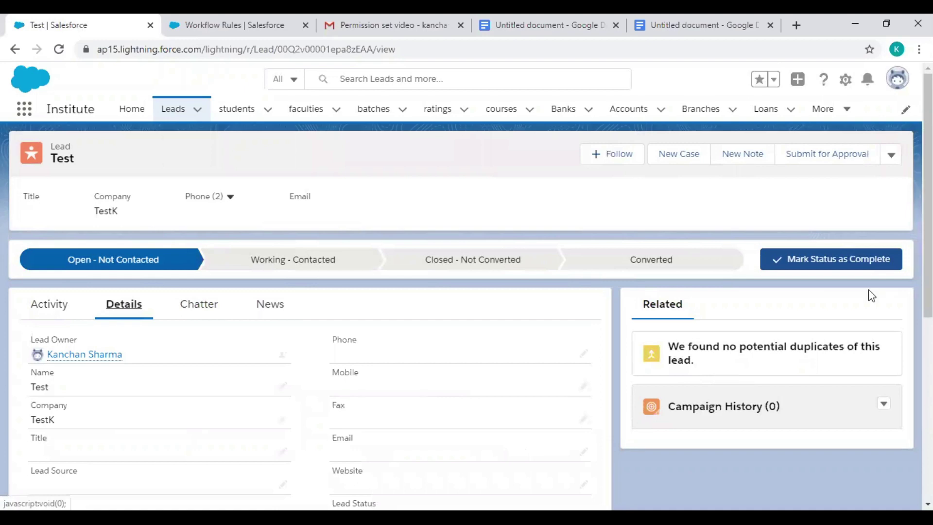
- Check the lead owner in the details of the Test lead
scroll(927, 194, "down", 1)
scroll(386, 253, "down", 1)
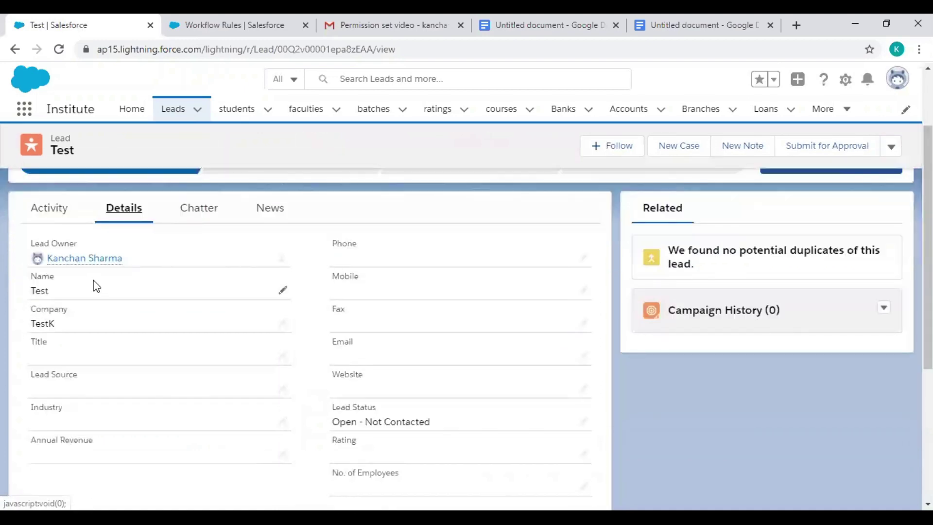
mouse_move(83, 258)
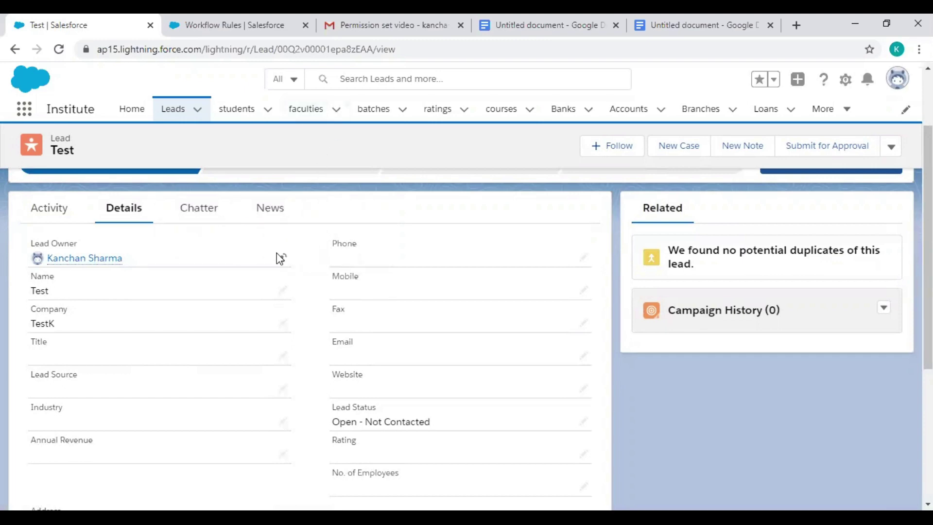
scroll(466, 316, "up", 2)
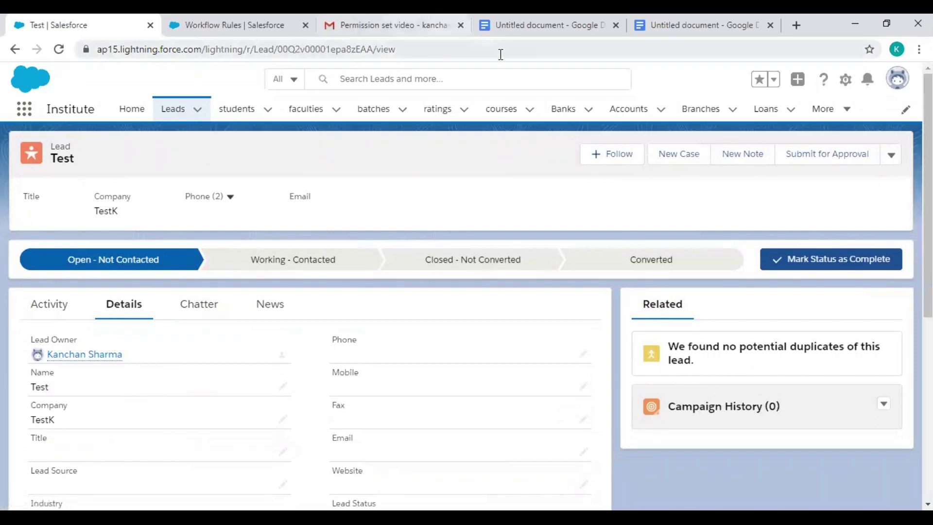
- Switch to the Setup browser tab, reopen the Workflow Rules list, open "Lead Queue Rule" and activate it
left_click(223, 19)
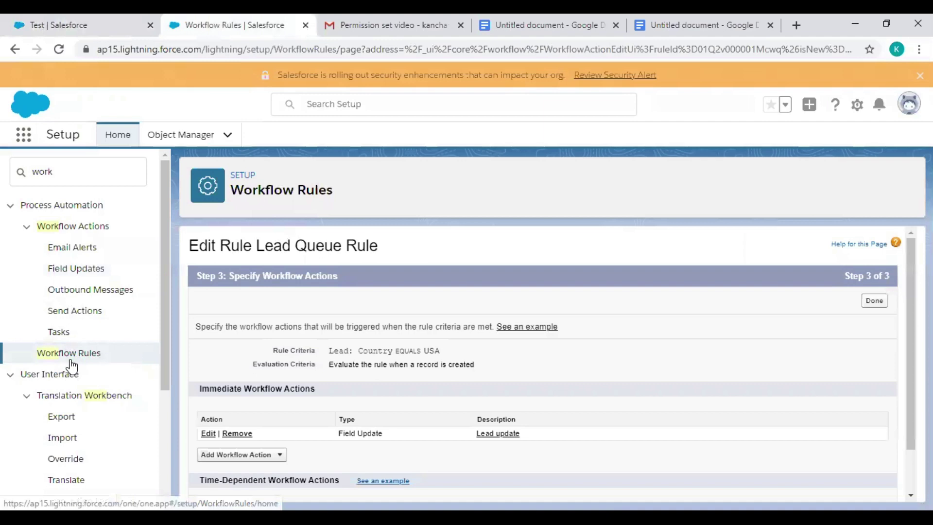
left_click(90, 352)
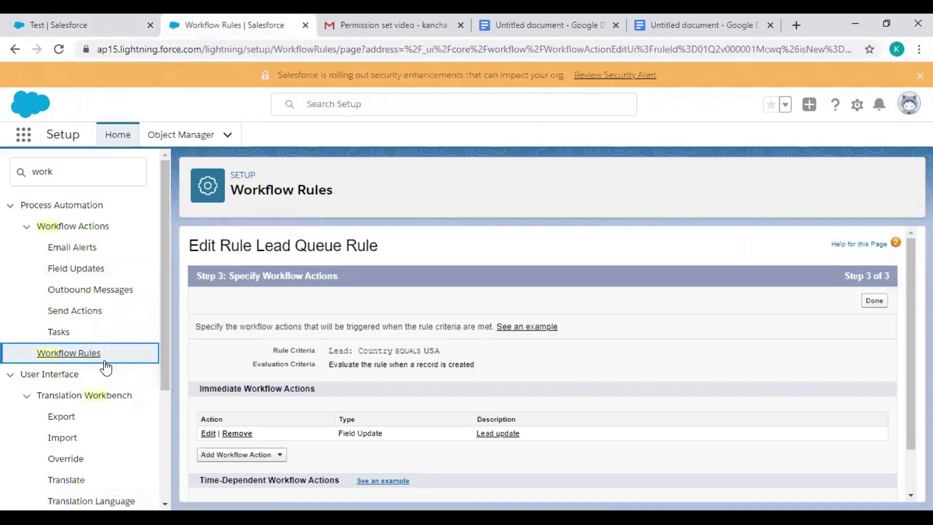
left_click(95, 360)
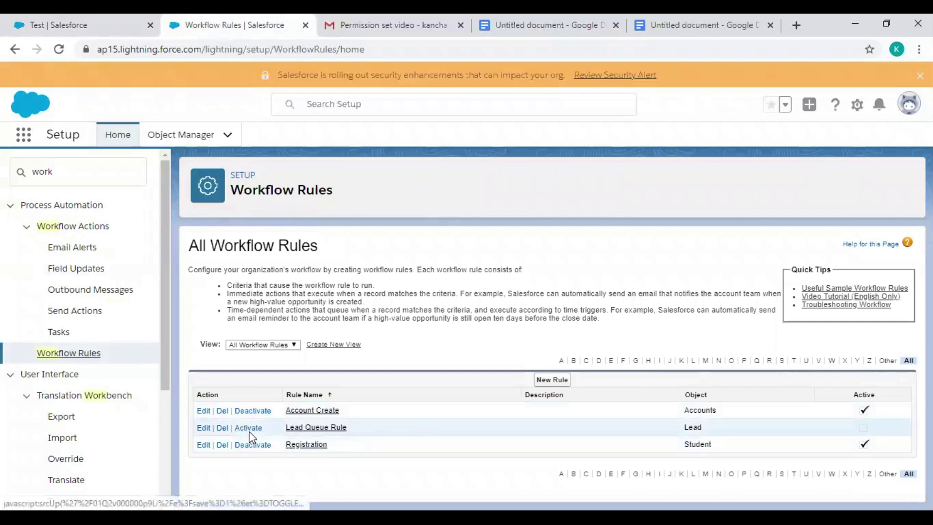
left_click(302, 428)
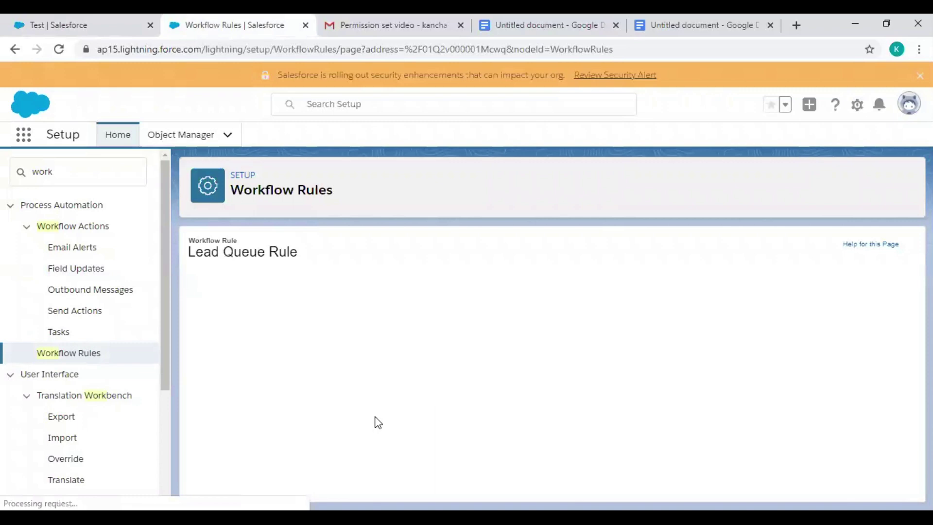
left_click(515, 296)
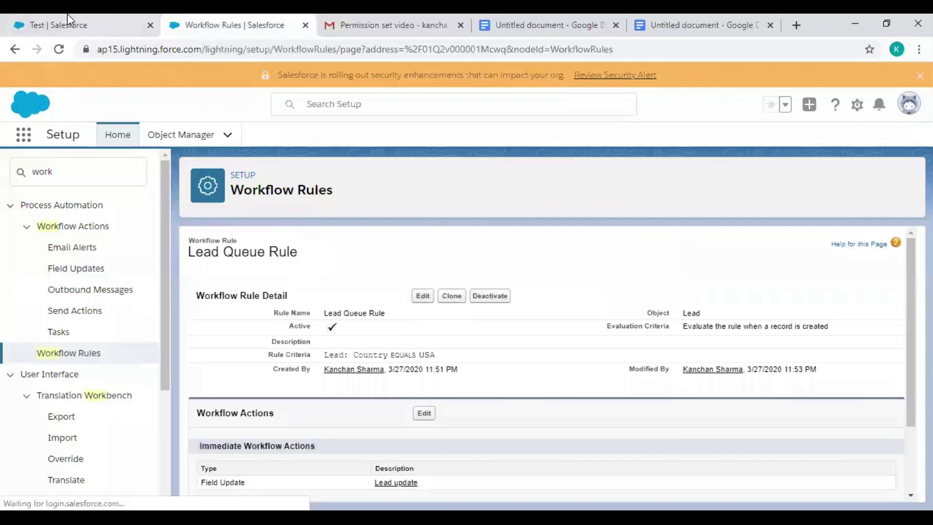
- Switch back to the lead record's browser tab and start another new lead from the Leads list
left_click(68, 19)
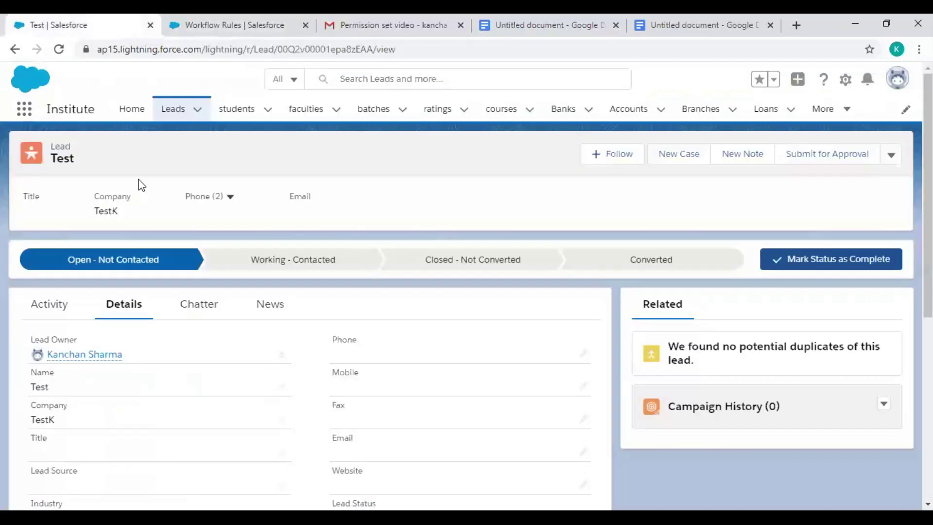
left_click(193, 120)
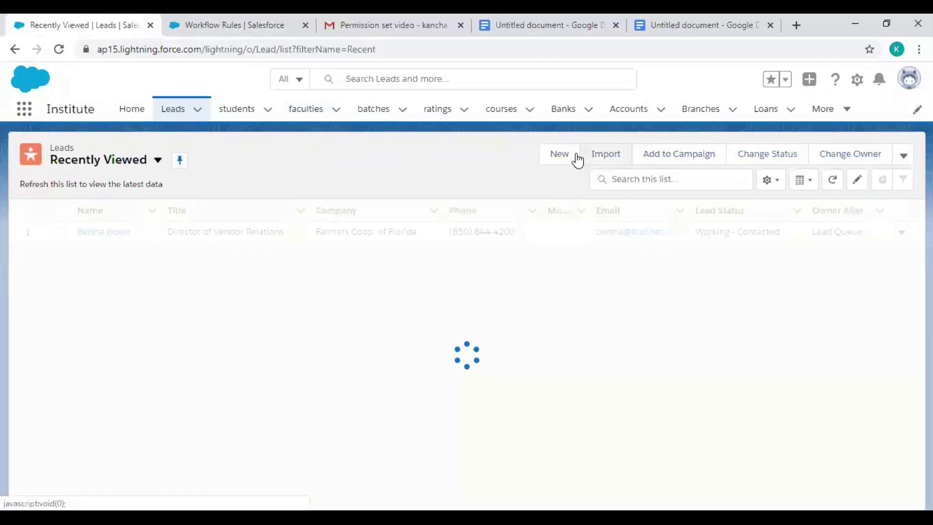
left_click(577, 158)
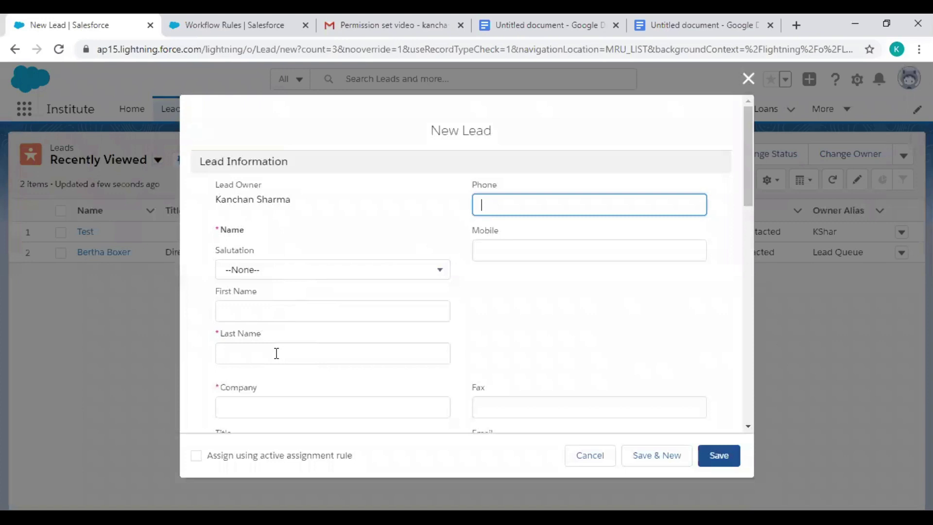
- Enter "Abc" as the new lead's last name and "A" as its company
left_click(272, 360)
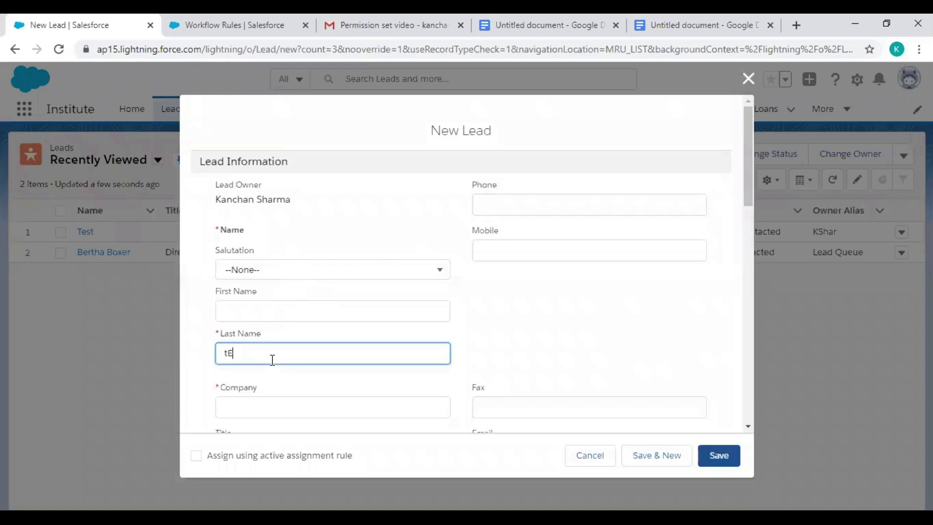
key("BackSpace")
key("BackSpace")
type("Abc")
left_click(265, 406)
type("a")
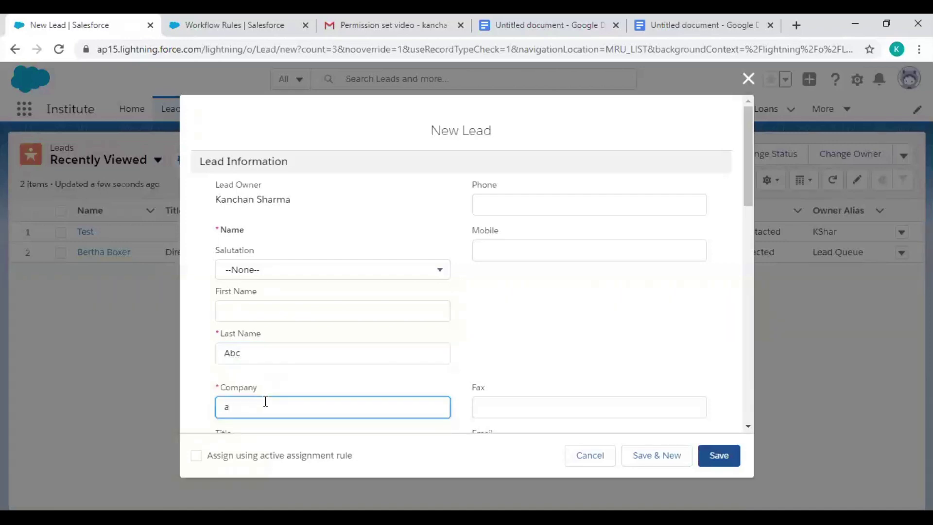
type("=A")
- Set the country of lead Abc to USA, save the lead and open its details to check the owner
left_click_drag(748, 197, 742, 279)
scroll(736, 311, "down", 6)
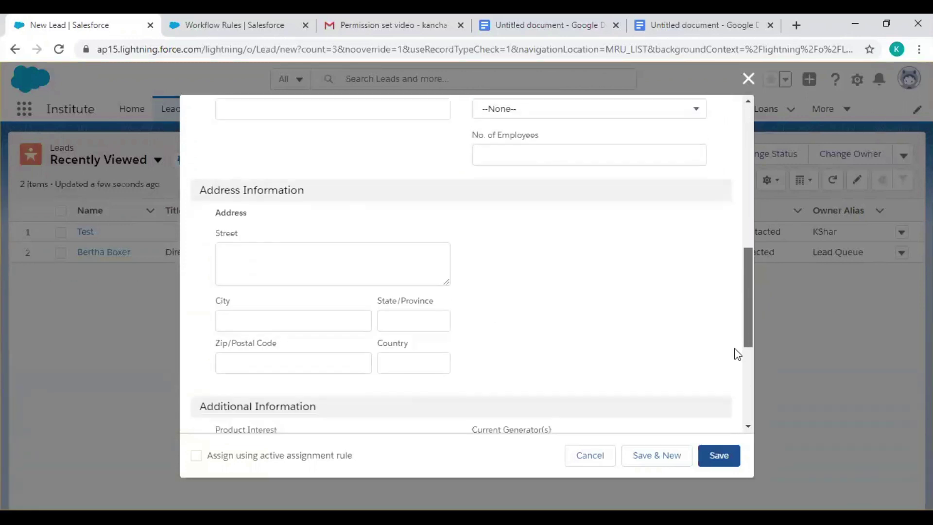
left_click(399, 318)
type("USA")
left_click(720, 457)
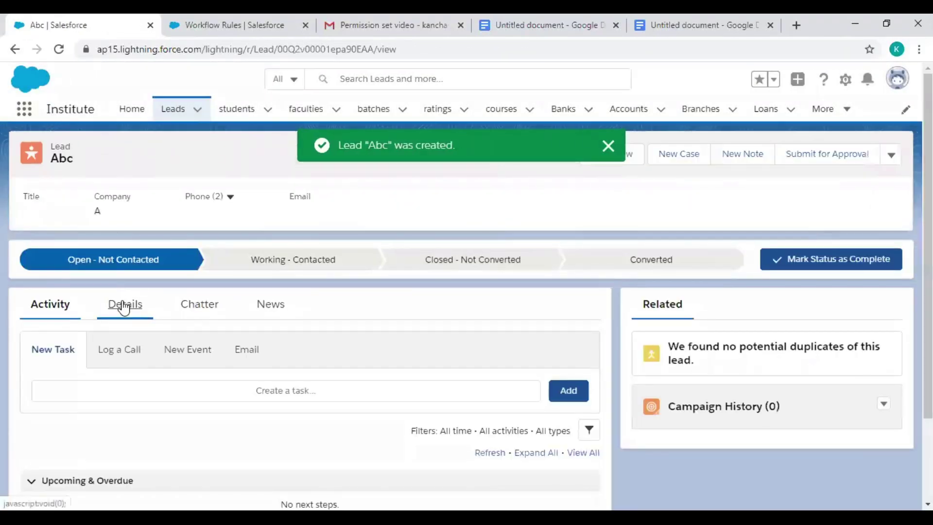
left_click(125, 307)
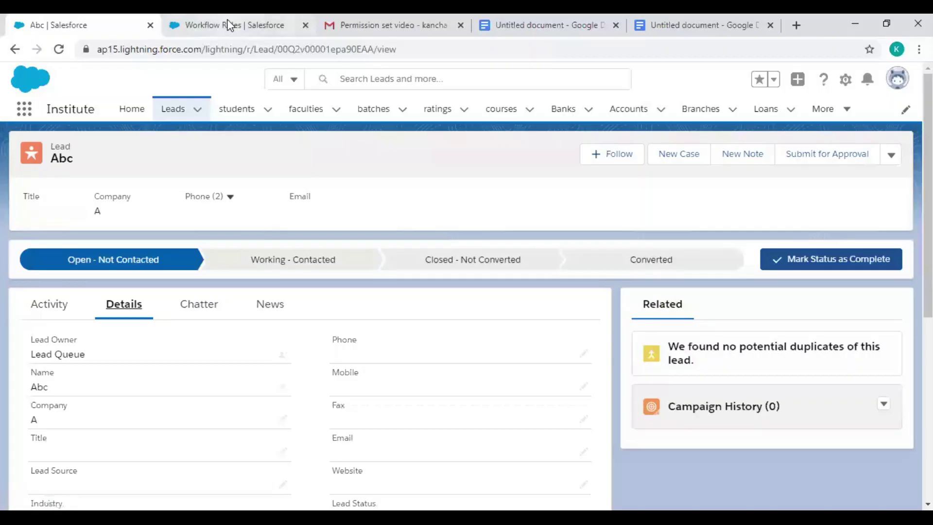
- Switch to the Google Docs notes and review the Queue document and the Public Groups document with its considerations
left_click(231, 25)
left_click(103, 19)
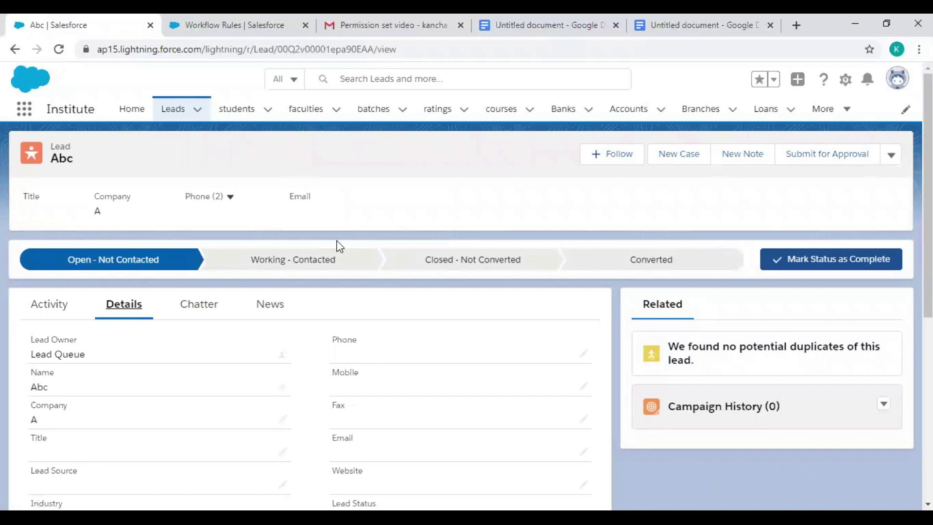
left_click(547, 18)
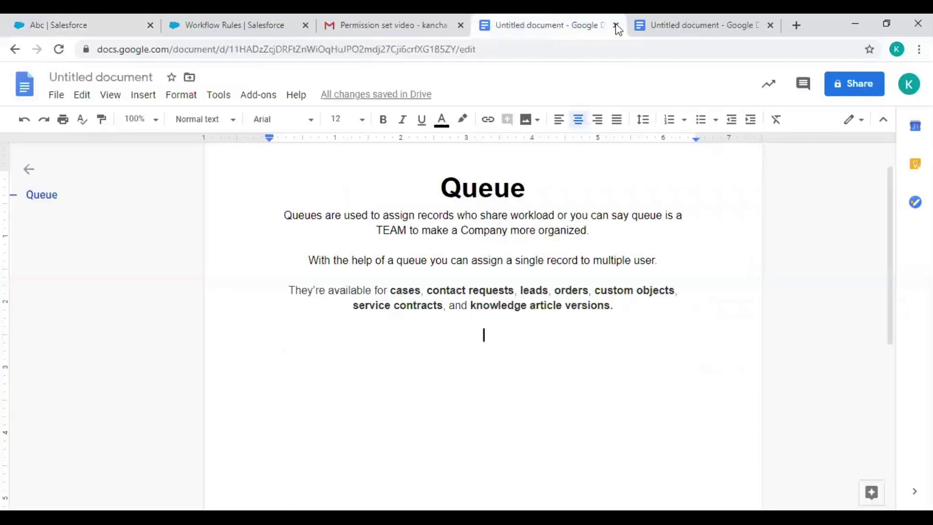
left_click(657, 25)
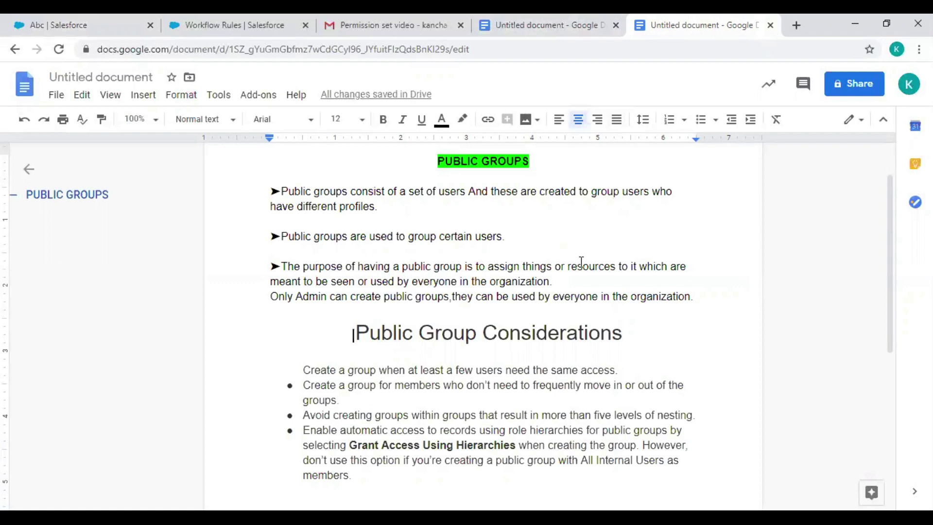
left_click_drag(888, 278, 888, 291)
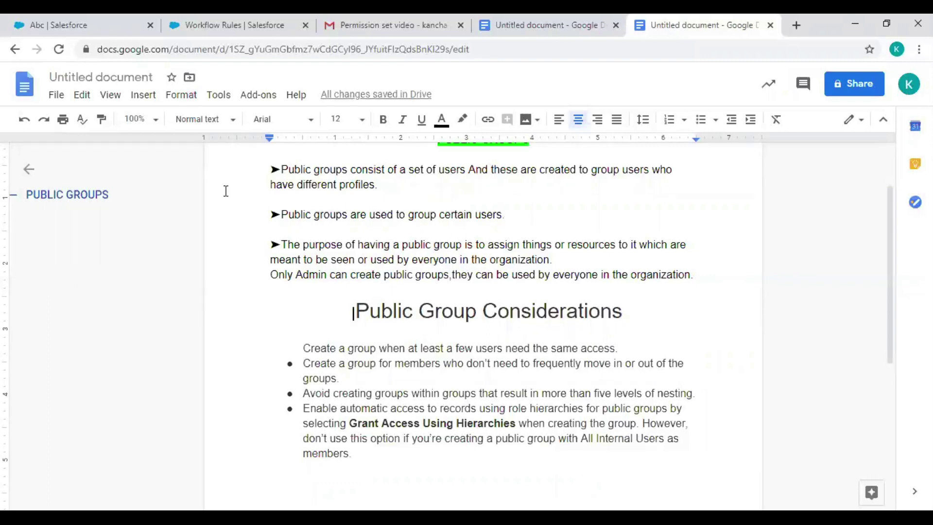
- Return to Salesforce Setup, search the setup pages for "PUBLIC GROU" and open Public Groups
left_click(35, 22)
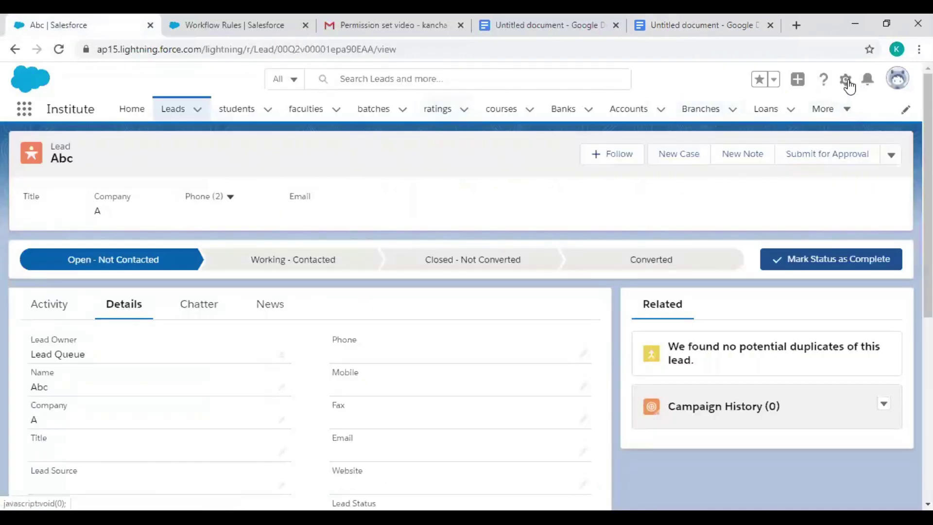
left_click(846, 79)
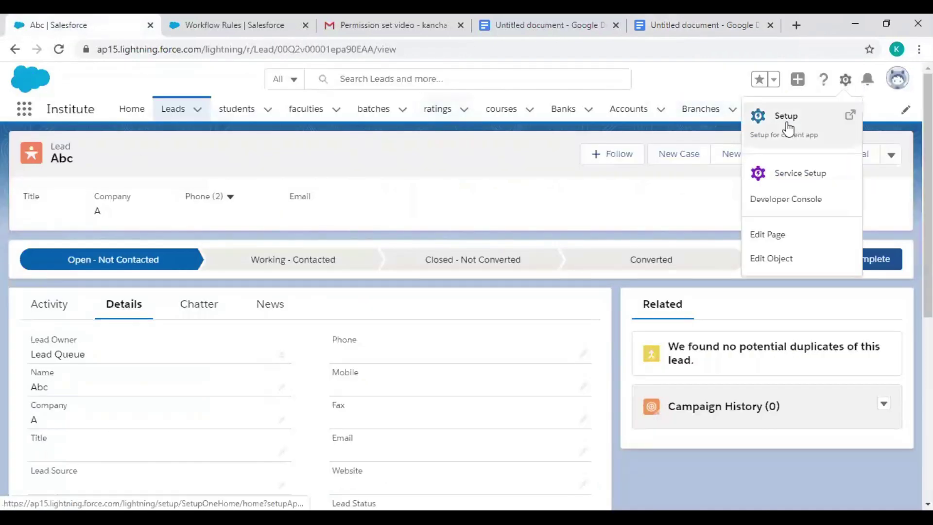
left_click(230, 28)
left_click(113, 161)
key("BackSpace")
key("BackSpace")
key("BackSpace")
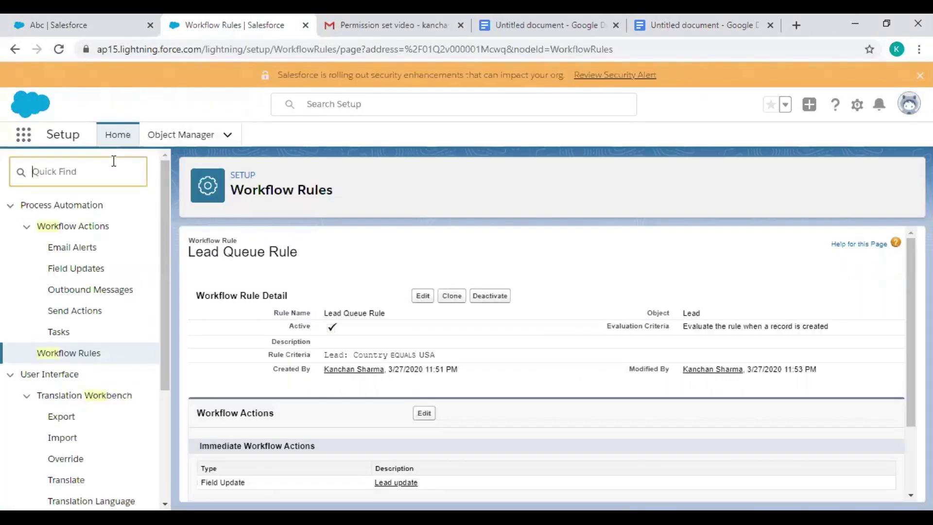
type("P")
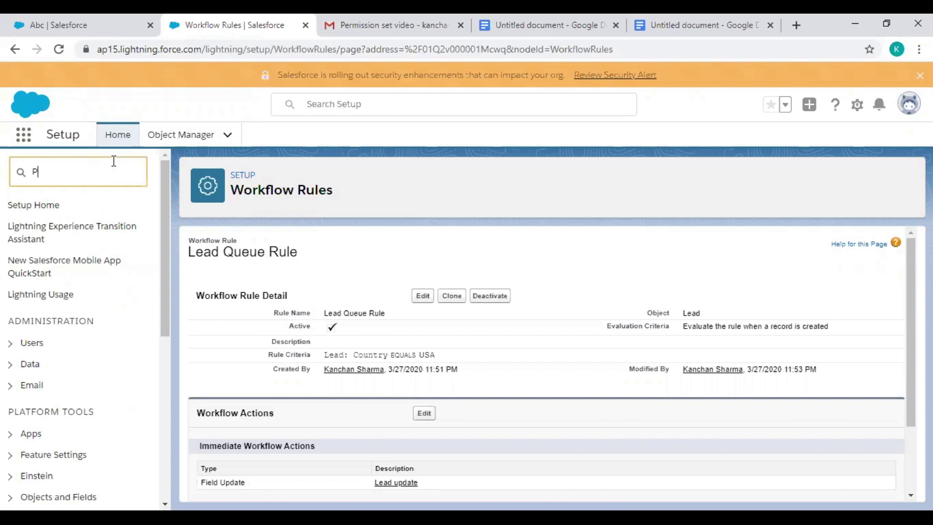
type("UBLIC GROU")
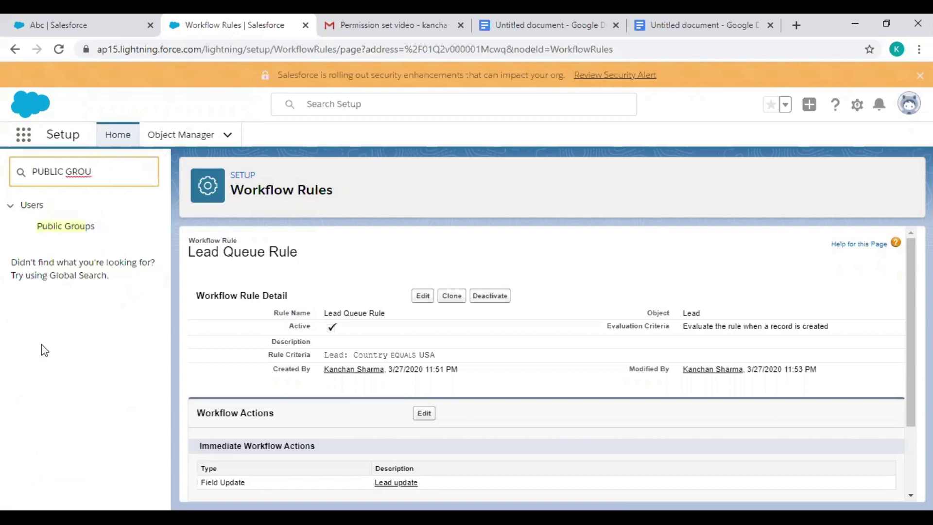
left_click(66, 226)
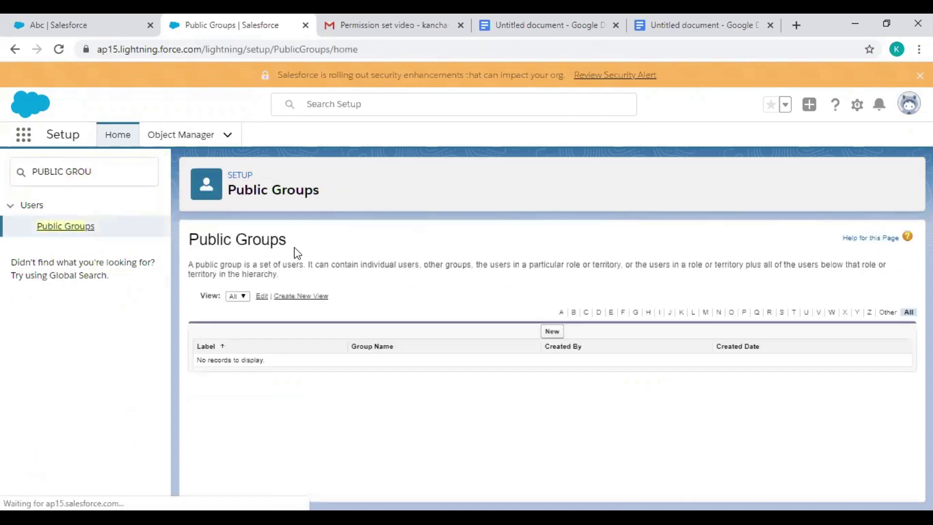
- Start a new public group and label it "public group example", accepting the group name derived from the label
left_click(553, 330)
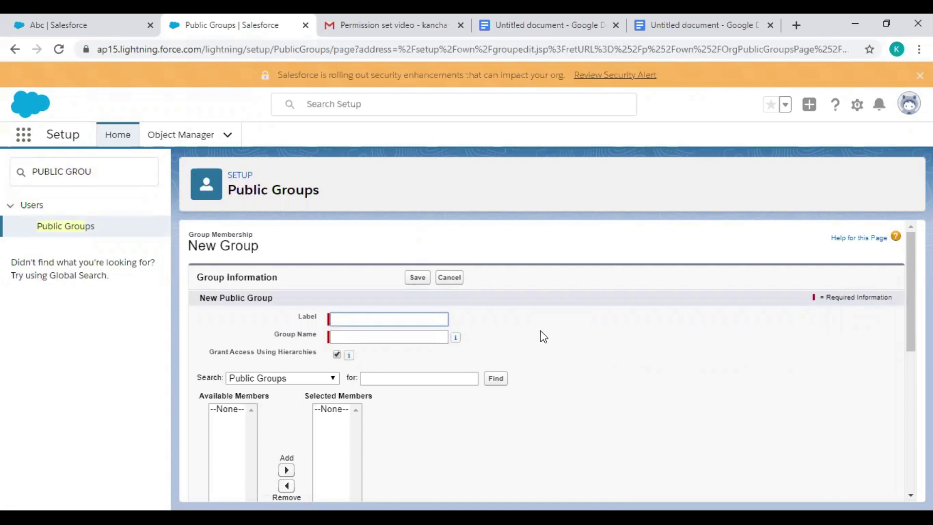
left_click(393, 317)
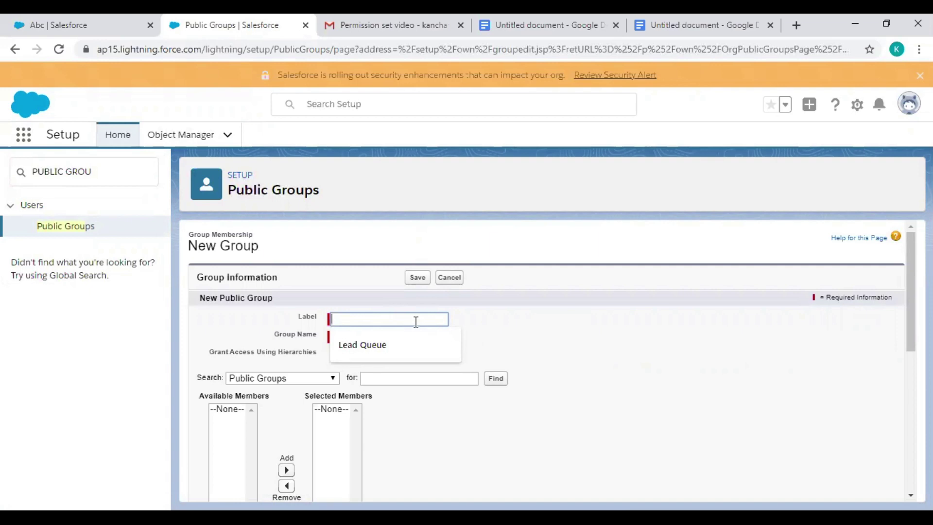
left_click(473, 328)
left_click(399, 319)
type("pu")
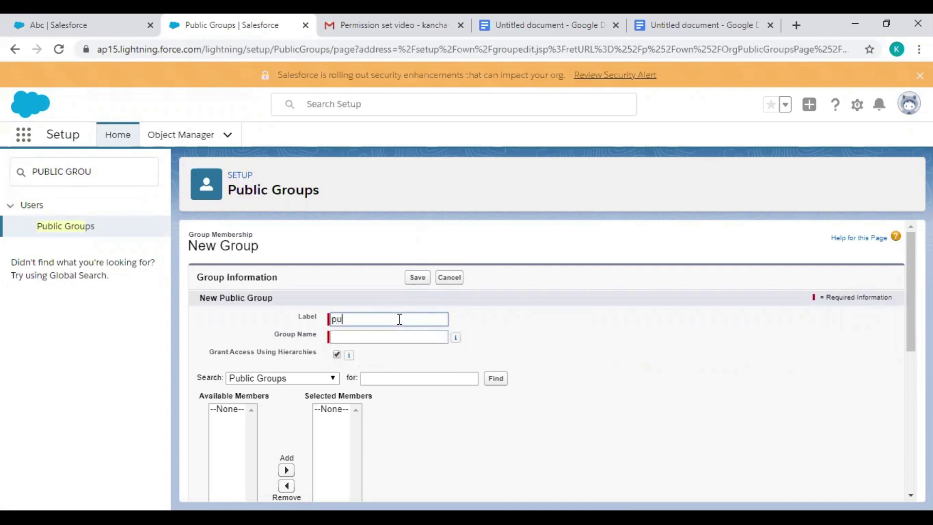
type("blic group example")
left_click(381, 336)
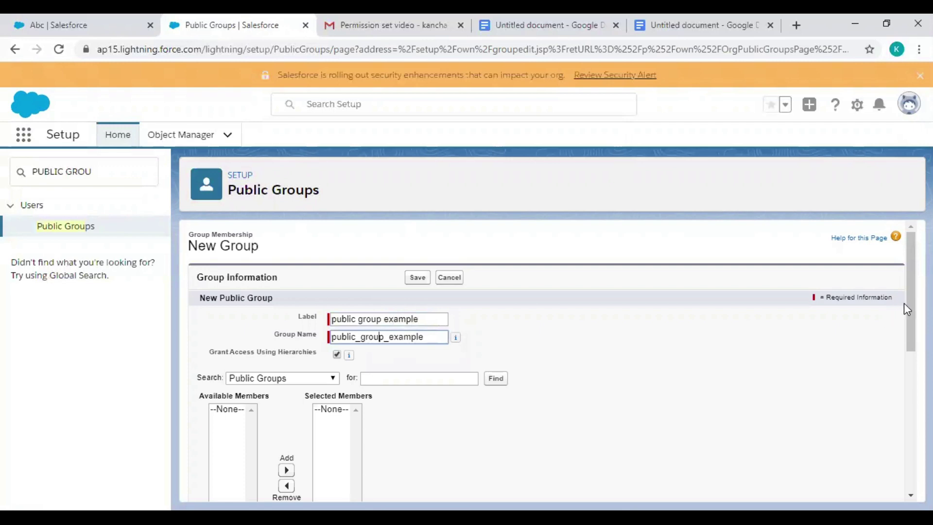
- Read the explanation of Grant Access Using Hierarchies and turn that option off for the new group
scroll(903, 309, "down", 1)
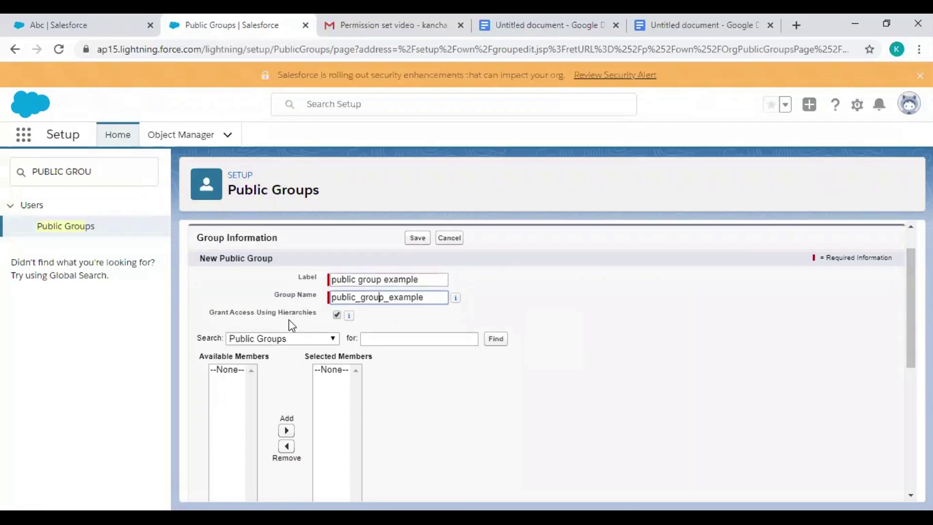
mouse_move(349, 317)
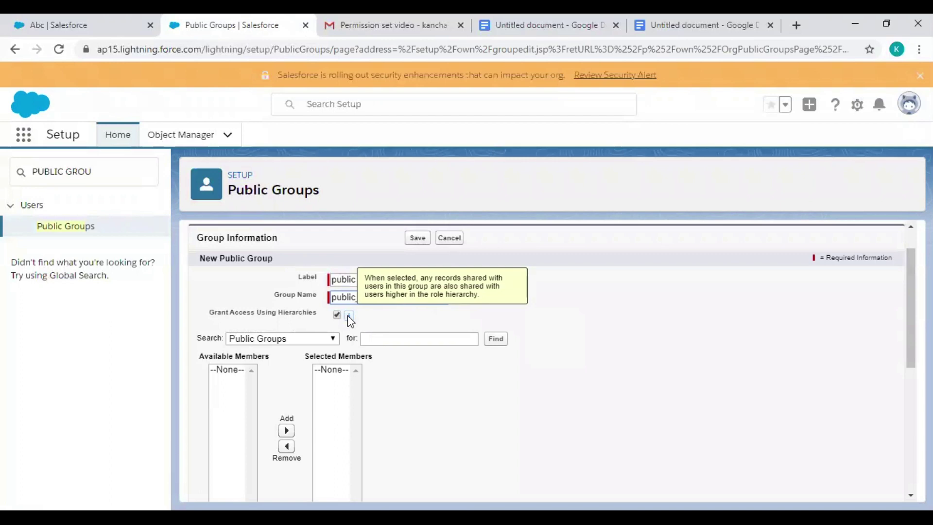
left_click(335, 313)
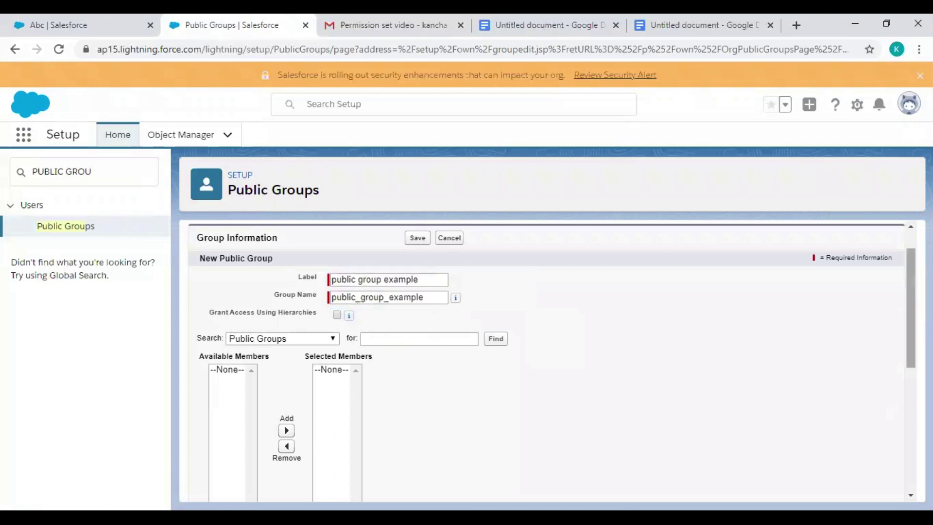
- Add the Channel Sales Team, Customer Support, International and Marketing Team entries from Roles and Subordinates to the group's selected members
scroll(439, 343, "down", 1)
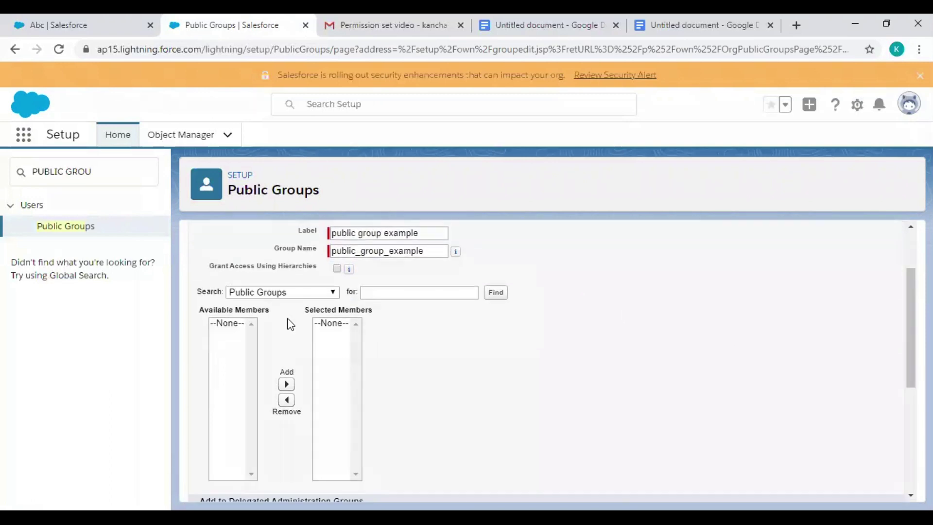
left_click(335, 292)
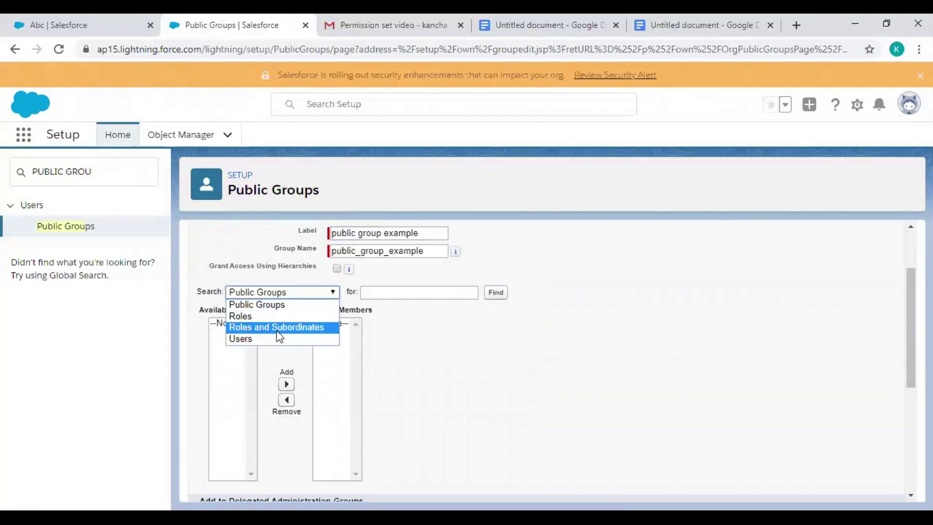
left_click(575, 390)
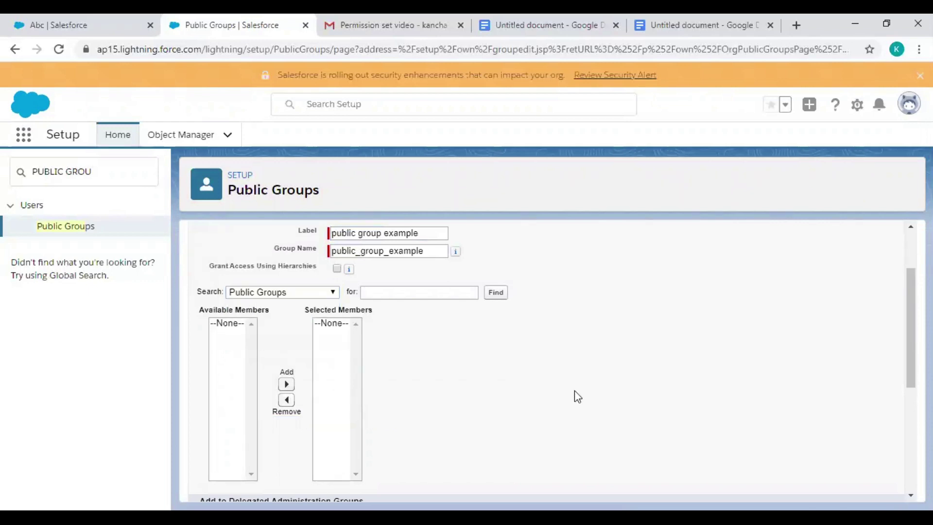
left_click(334, 293)
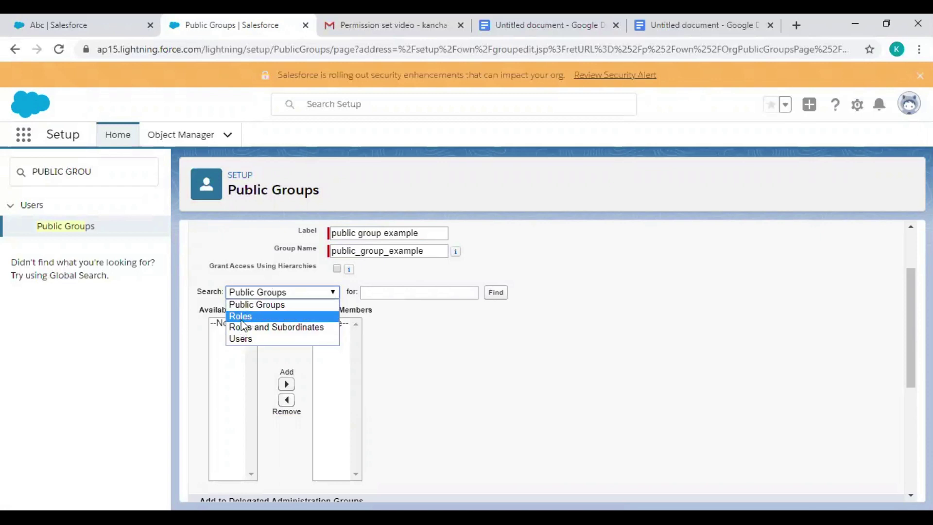
left_click(237, 327)
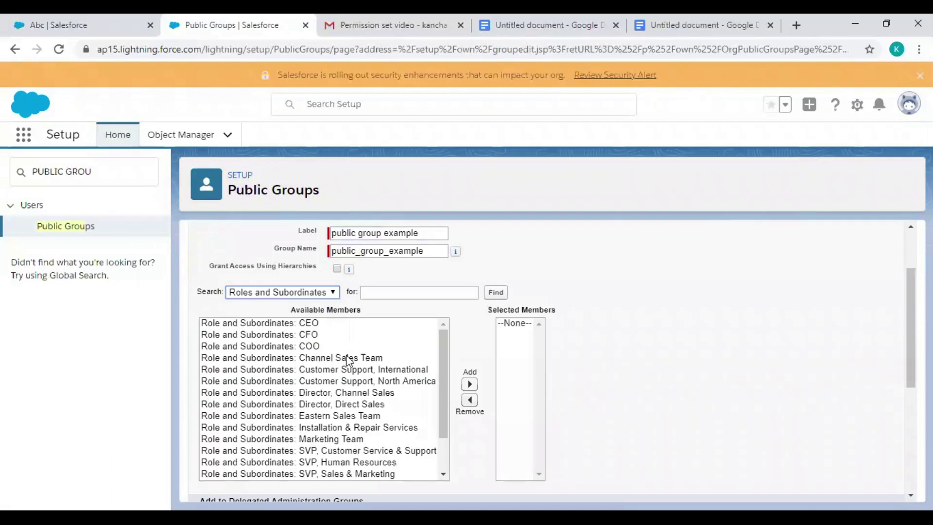
left_click(314, 360)
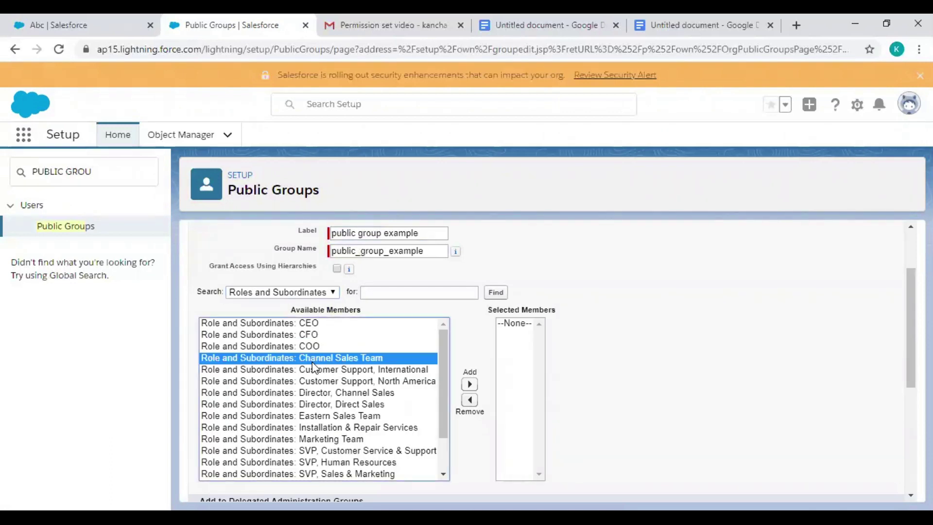
left_click(470, 384)
left_click(351, 360)
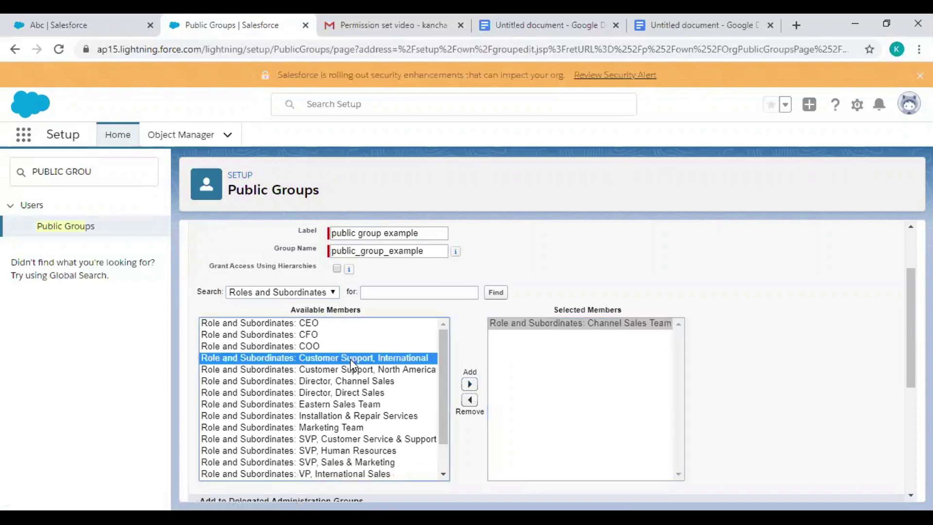
left_click(469, 385)
left_click(296, 380)
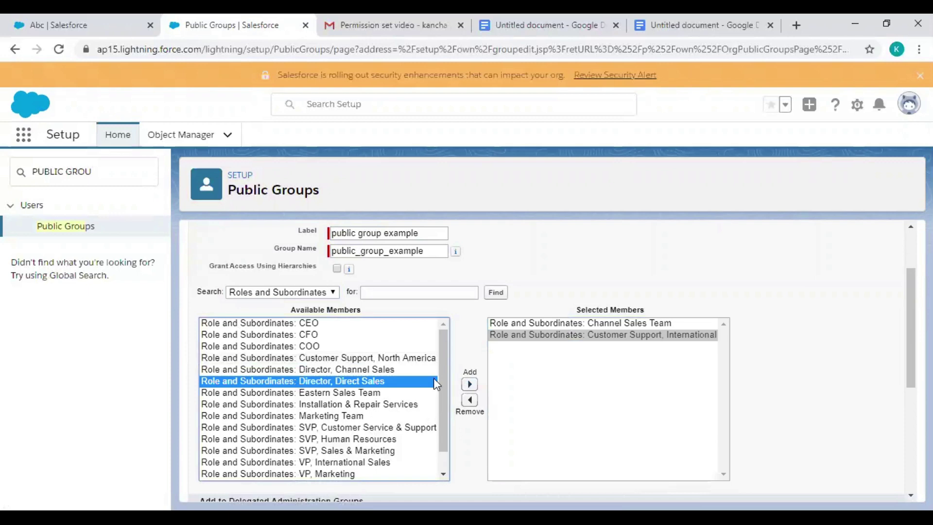
left_click(355, 416)
left_click(469, 384)
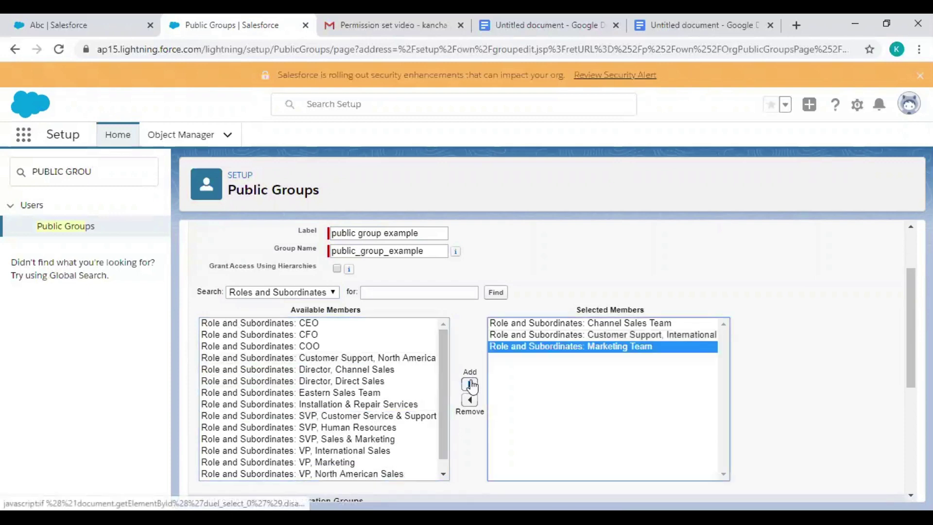
- Switch the member search to Users and add the user listed directly below Integration User to the selected members
left_click(333, 291)
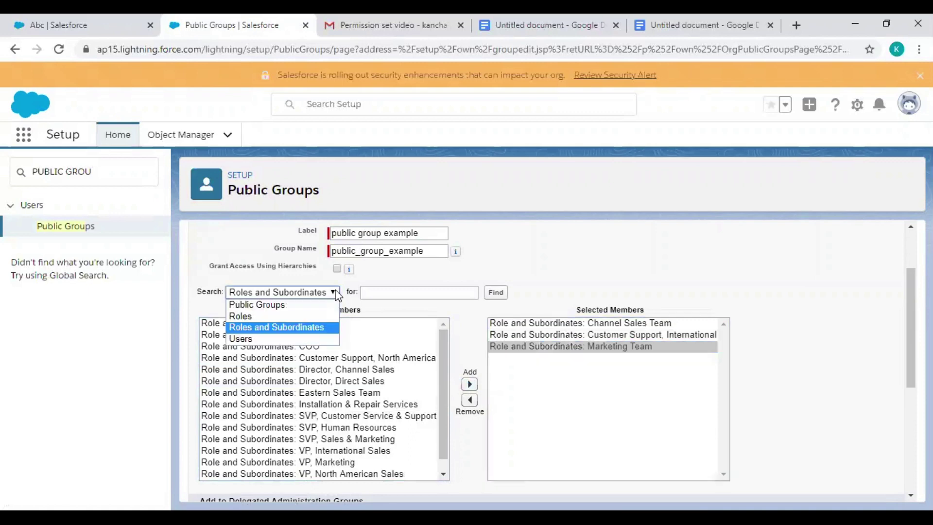
left_click(280, 338)
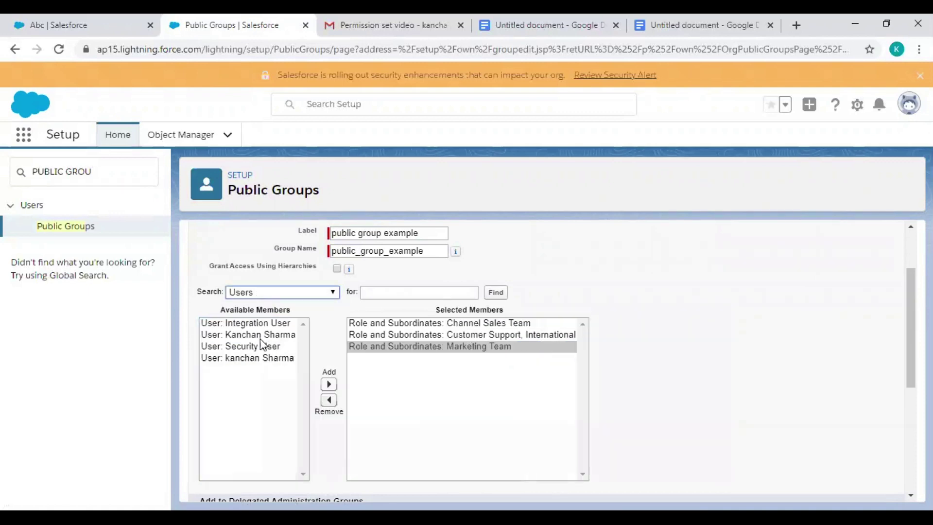
left_click(262, 336)
left_click(328, 384)
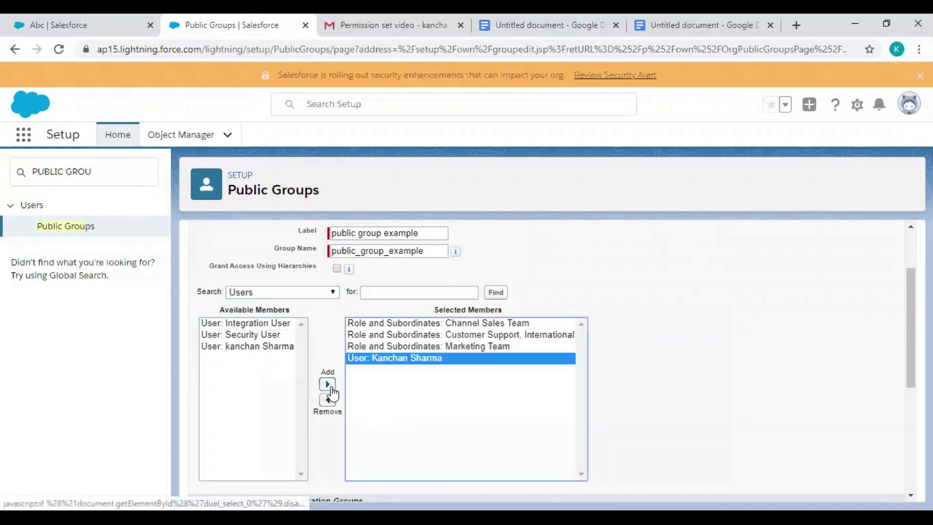
- Save the new public group without delegated administration groups and agree to continue without manager access to shared records
left_click_drag(906, 329, 894, 442)
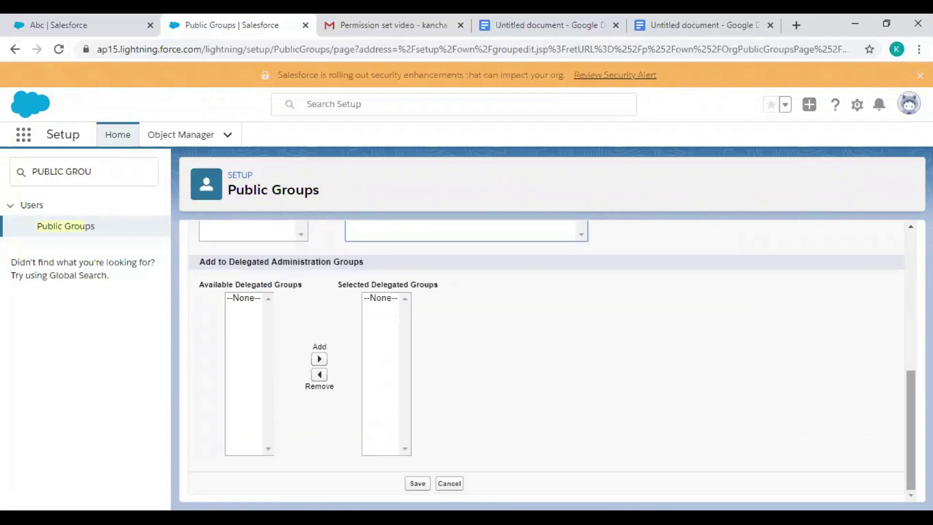
left_click(417, 483)
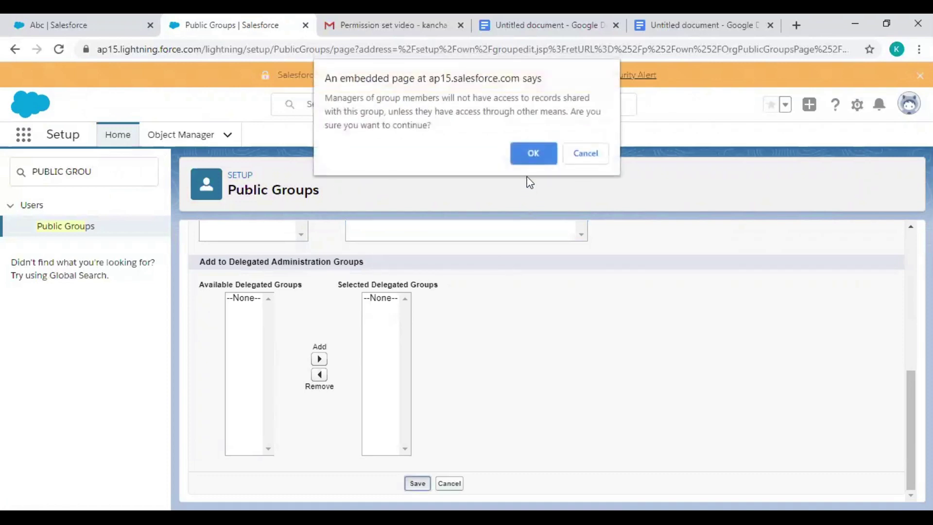
left_click(533, 155)
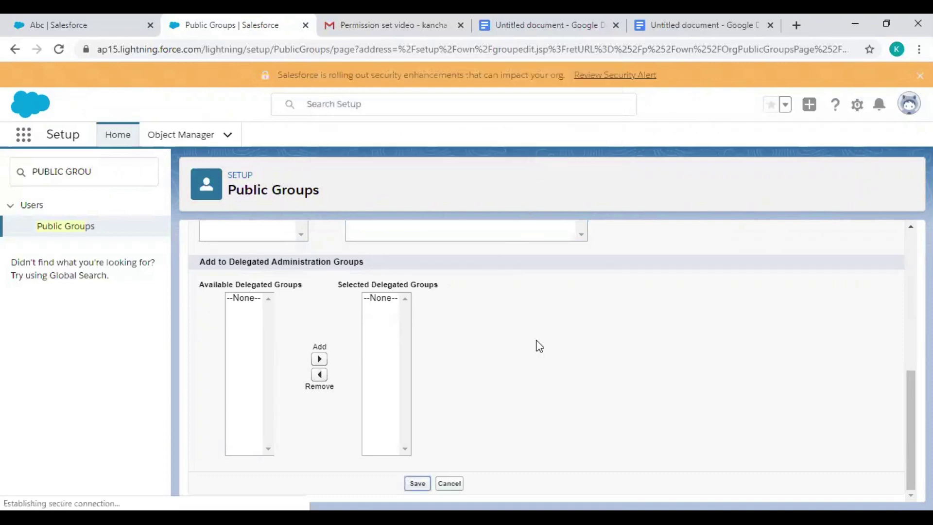